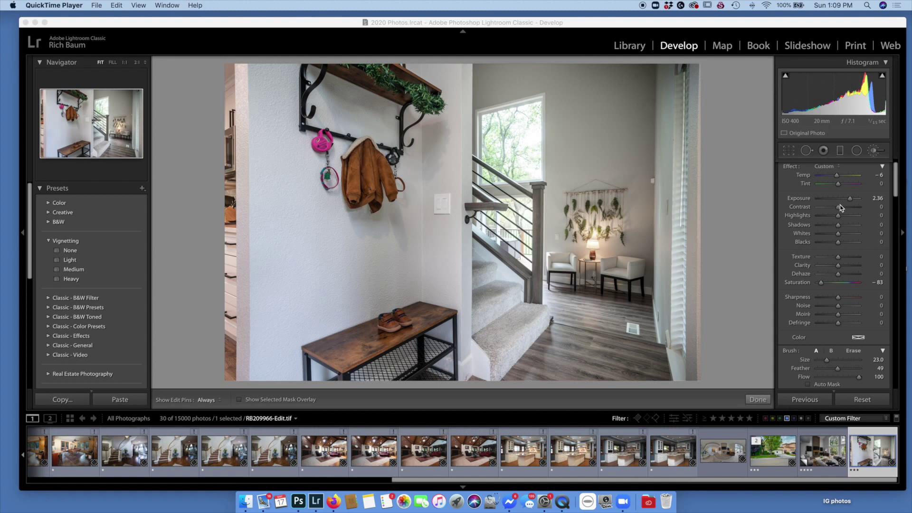
# Set the brush Exposure to -2.97 and raise Saturation from -83 to 2
pyautogui.moveTo(850, 198); pyautogui.dragTo(824, 202)
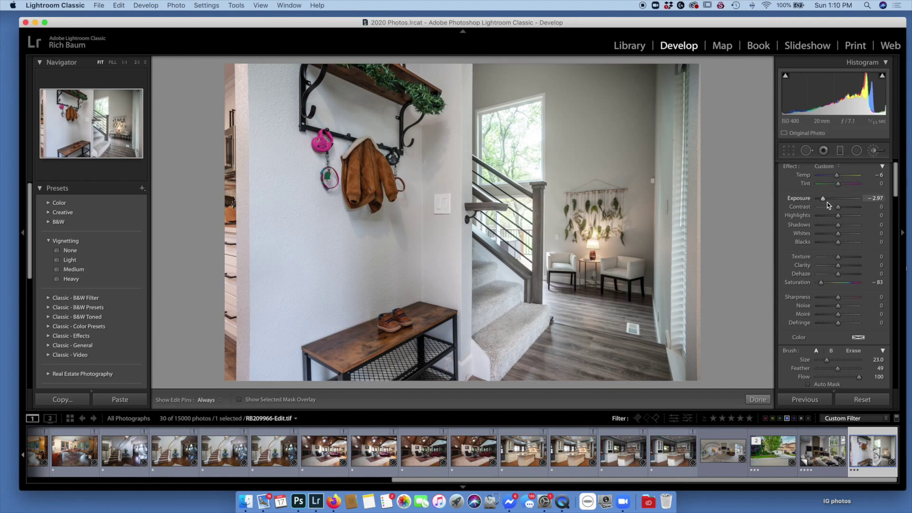
pyautogui.click(821, 284)
pyautogui.moveTo(821, 284); pyautogui.dragTo(839, 285)
pyautogui.scroll(-1, 799, 273)
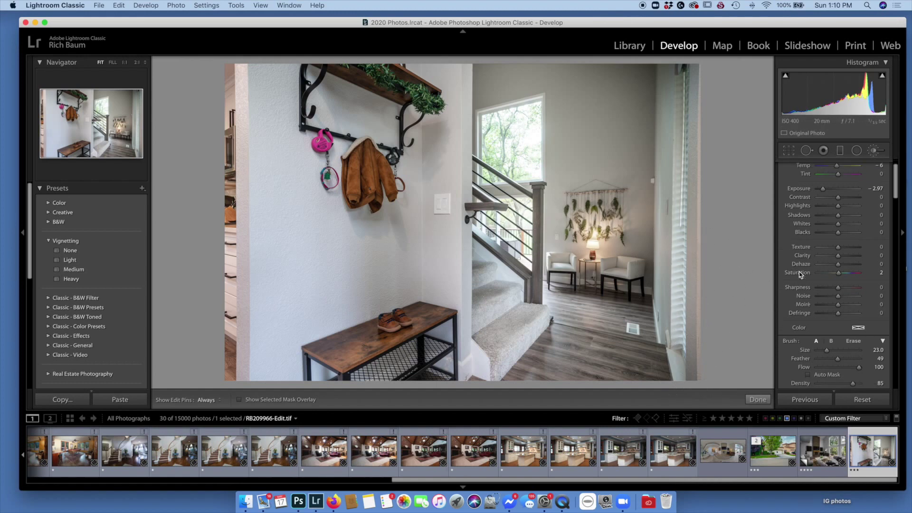
pyautogui.scroll(3, 817, 200)
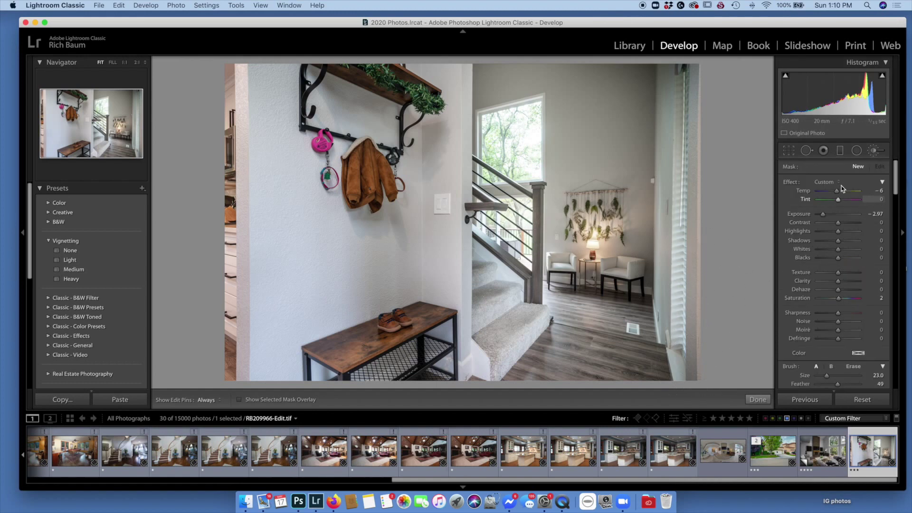
# Toggle the Adjustment Brush off and back on
pyautogui.click(874, 153)
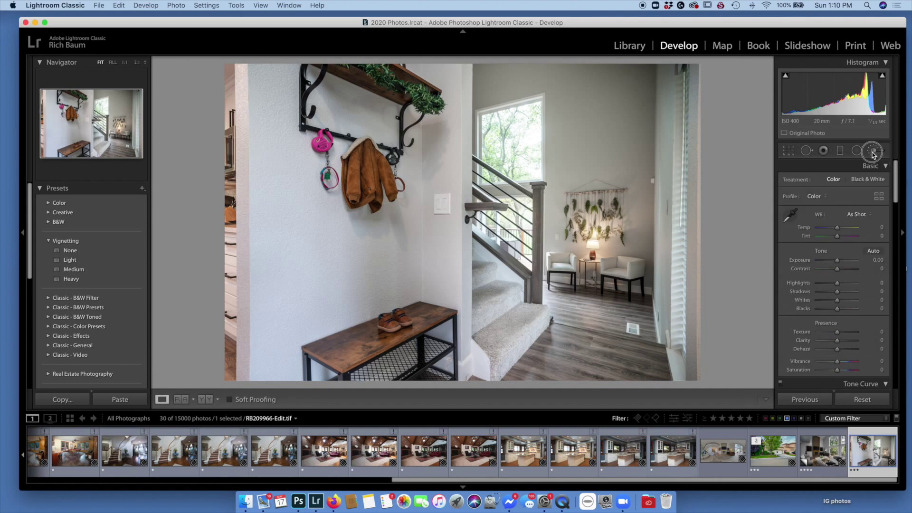
pyautogui.click(874, 153)
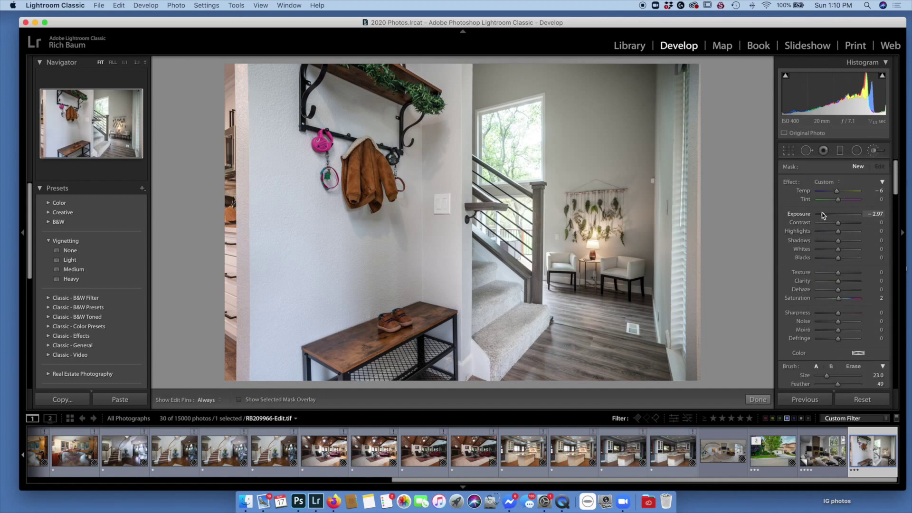
pyautogui.scroll(-1, 811, 326)
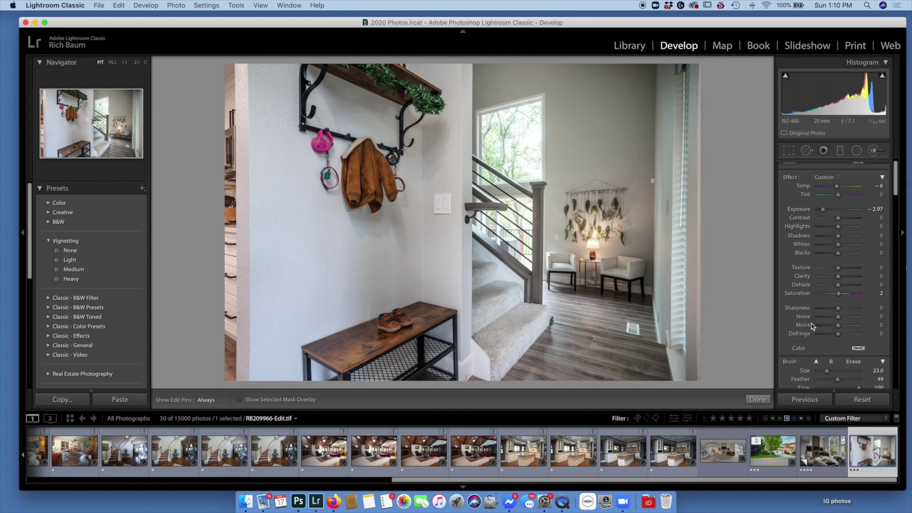
pyautogui.scroll(-3, 812, 326)
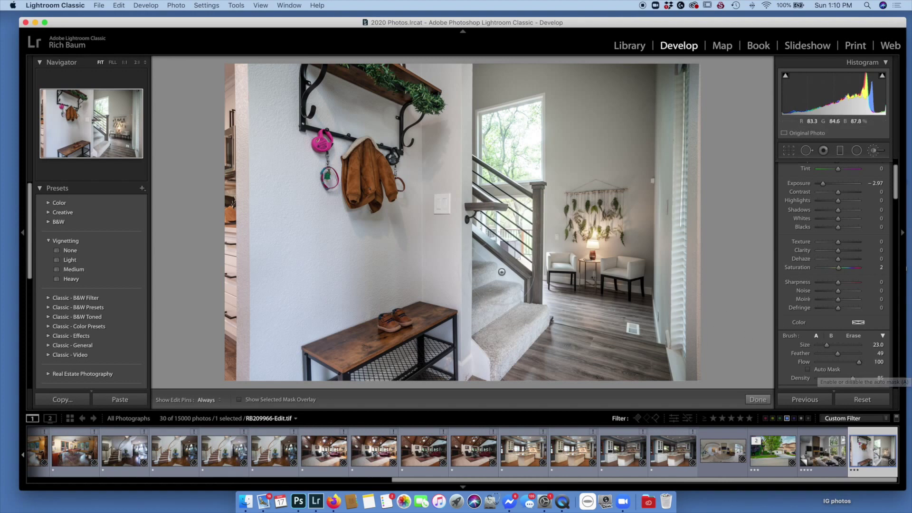
# Shrink the brush to size 18 and paint darkening down the wall beside the bench
pyautogui.scroll(-2, 398, 285)
pyautogui.click(396, 282)
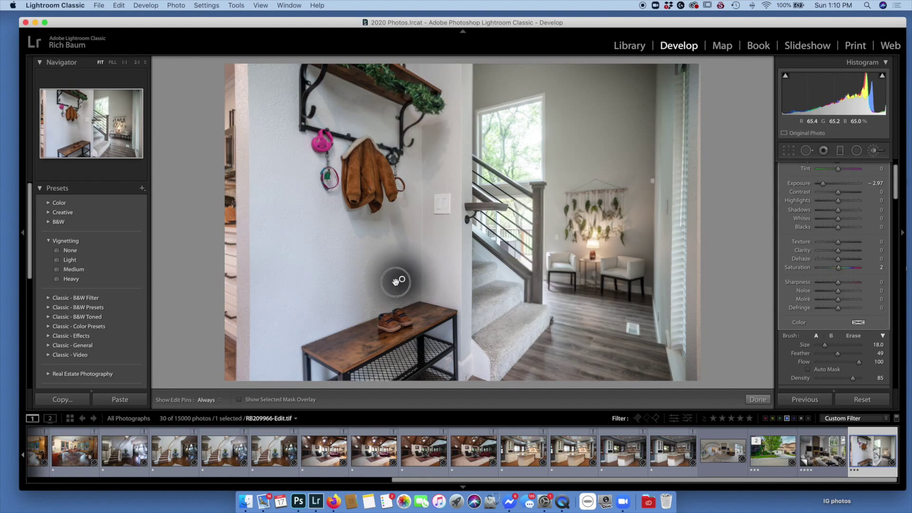
pyautogui.moveTo(396, 282)
pyautogui.mouseDown()
pyautogui.moveTo(329, 309)
pyautogui.moveTo(409, 271)
pyautogui.moveTo(304, 301)
pyautogui.moveTo(298, 335)
pyautogui.moveTo(304, 323)
pyautogui.moveTo(413, 274)
pyautogui.moveTo(300, 318)
pyautogui.moveTo(276, 365)
pyautogui.moveTo(285, 327)
pyautogui.moveTo(266, 247)
pyautogui.moveTo(304, 240)
pyautogui.mouseUp()
pyautogui.press('h')
pyautogui.press('h')
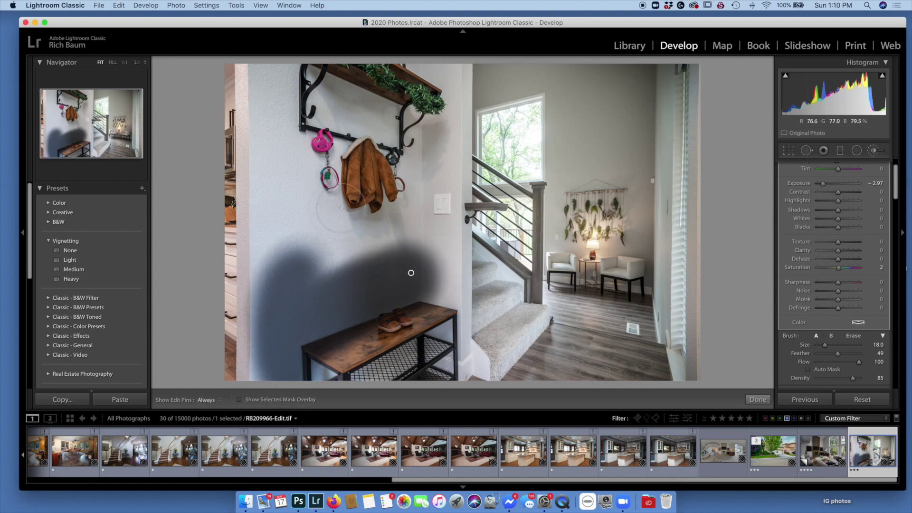
# Paint a dark patch below the jacket, then undo the wall strokes and enable Auto Mask
pyautogui.press('h')
pyautogui.moveTo(304, 190)
pyautogui.mouseDown()
pyautogui.moveTo(332, 238)
pyautogui.moveTo(395, 216)
pyautogui.moveTo(382, 218)
pyautogui.mouseUp()
pyautogui.press('h')
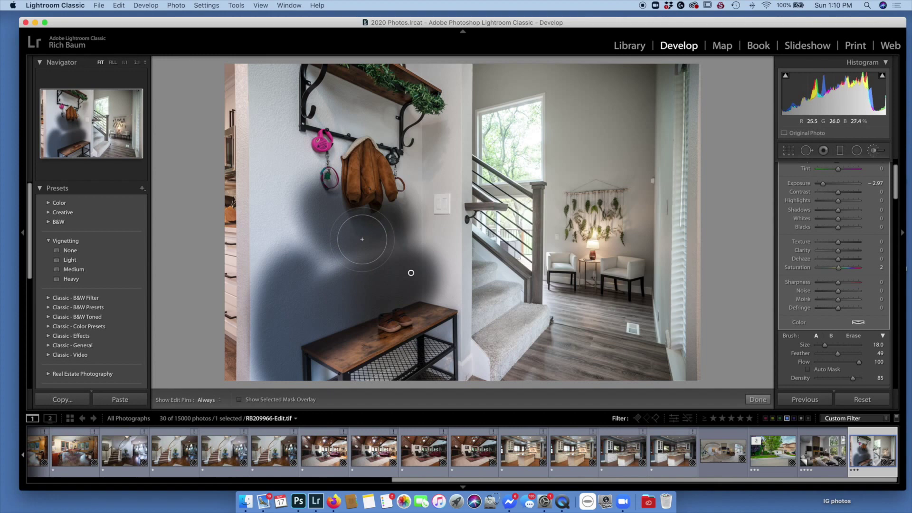
pyautogui.press('Delete')
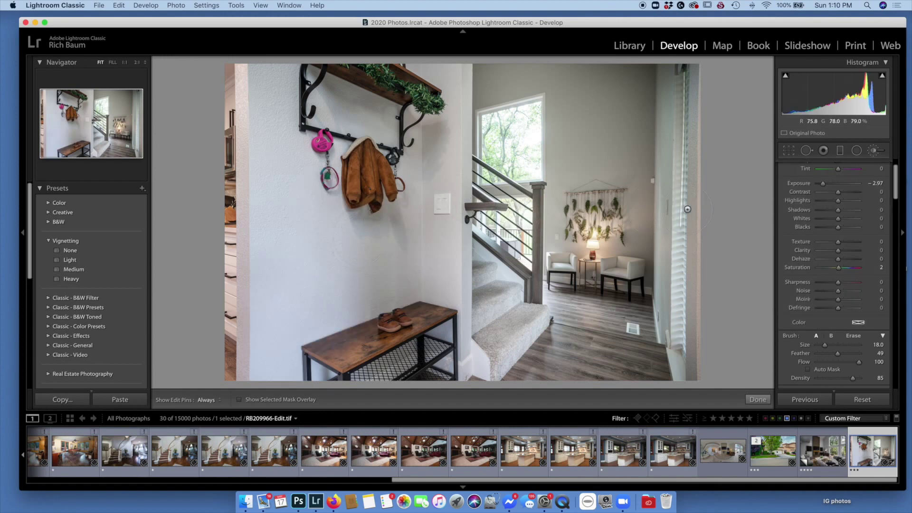
pyautogui.click(807, 369)
# Paint Auto Mask test strokes across the wall above and left of the bench, undoing the first
pyautogui.press('h')
pyautogui.moveTo(290, 319)
pyautogui.mouseDown()
pyautogui.moveTo(328, 318)
pyautogui.moveTo(360, 303)
pyautogui.moveTo(291, 333)
pyautogui.moveTo(284, 373)
pyautogui.moveTo(282, 332)
pyautogui.moveTo(402, 278)
pyautogui.moveTo(370, 230)
pyautogui.moveTo(332, 212)
pyautogui.moveTo(321, 163)
pyautogui.moveTo(315, 216)
pyautogui.moveTo(354, 262)
pyautogui.moveTo(311, 264)
pyautogui.moveTo(308, 236)
pyautogui.moveTo(377, 231)
pyautogui.moveTo(408, 210)
pyautogui.moveTo(412, 174)
pyautogui.moveTo(407, 222)
pyautogui.moveTo(426, 236)
pyautogui.moveTo(438, 278)
pyautogui.moveTo(412, 271)
pyautogui.moveTo(367, 288)
pyautogui.moveTo(324, 266)
pyautogui.moveTo(309, 280)
pyautogui.moveTo(297, 272)
pyautogui.moveTo(292, 231)
pyautogui.moveTo(306, 271)
pyautogui.mouseUp()
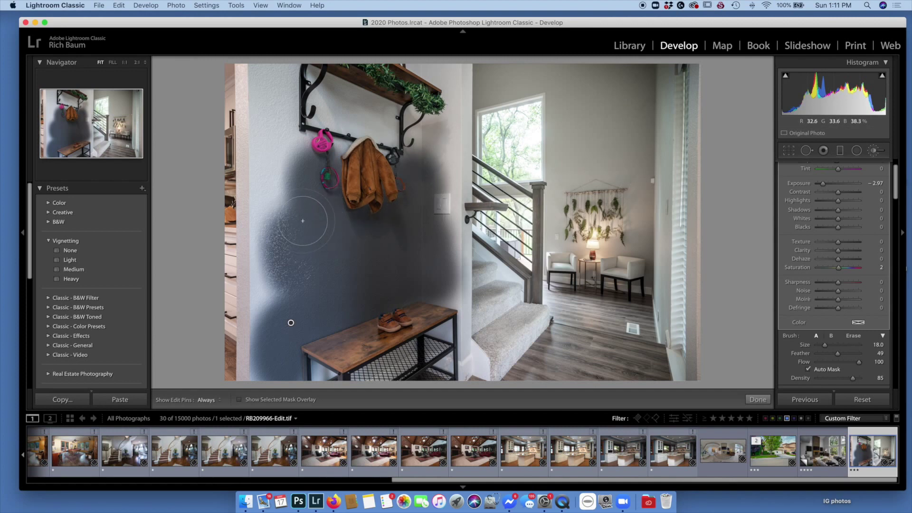
pyautogui.press('Delete')
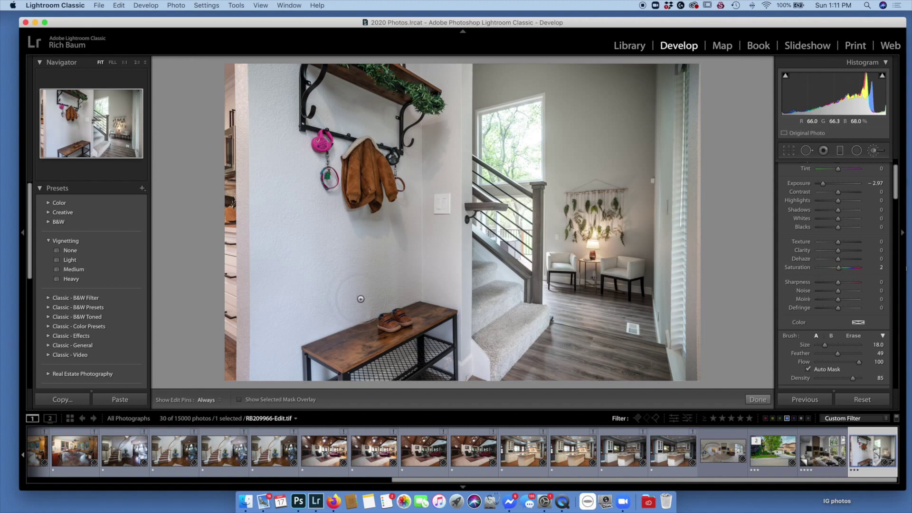
pyautogui.press('h')
pyautogui.moveTo(361, 299)
pyautogui.mouseDown()
pyautogui.moveTo(304, 314)
pyautogui.moveTo(312, 316)
pyautogui.mouseUp()
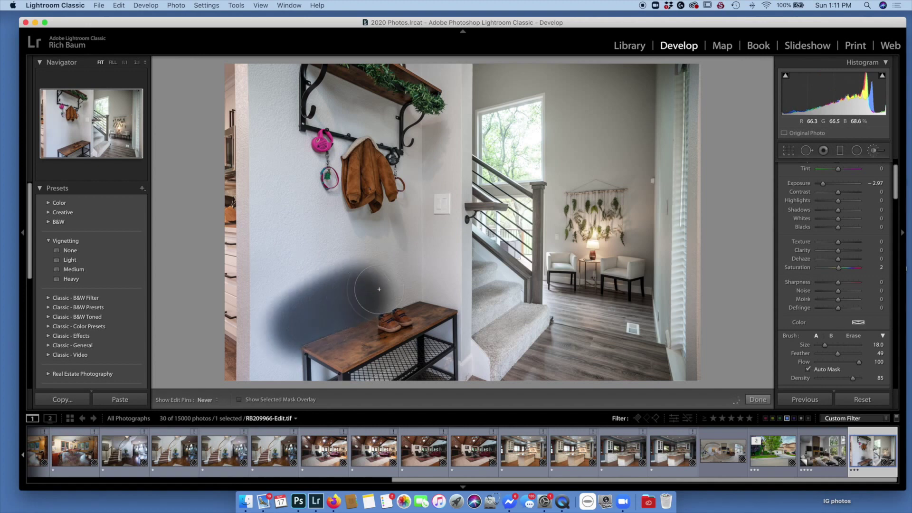
pyautogui.moveTo(379, 289)
pyautogui.mouseDown()
pyautogui.moveTo(408, 273)
pyautogui.moveTo(323, 292)
pyautogui.moveTo(368, 278)
pyautogui.moveTo(392, 259)
pyautogui.moveTo(296, 256)
pyautogui.moveTo(297, 309)
pyautogui.moveTo(268, 363)
pyautogui.moveTo(291, 306)
pyautogui.moveTo(356, 254)
pyautogui.moveTo(288, 160)
pyautogui.moveTo(305, 189)
pyautogui.moveTo(352, 224)
pyautogui.moveTo(384, 221)
pyautogui.moveTo(393, 210)
pyautogui.moveTo(407, 215)
pyautogui.moveTo(346, 226)
pyautogui.moveTo(312, 195)
pyautogui.moveTo(269, 218)
pyautogui.moveTo(281, 301)
pyautogui.moveTo(285, 207)
pyautogui.moveTo(268, 383)
pyautogui.moveTo(289, 279)
pyautogui.mouseUp()
# Undo the latest wall painting and try a stroke down the lower-left wall, then undo it
pyautogui.press('h')
pyautogui.press('Delete')
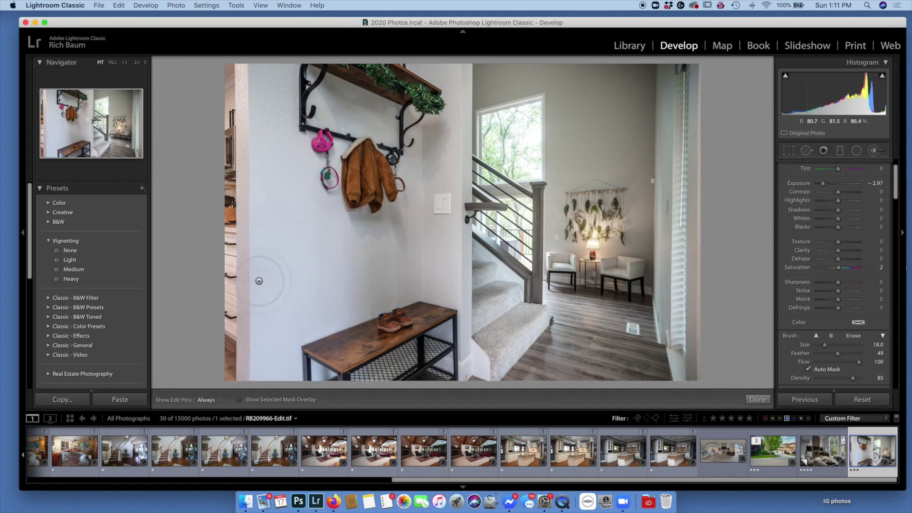
pyautogui.moveTo(276, 253)
pyautogui.mouseDown()
pyautogui.moveTo(276, 335)
pyautogui.moveTo(285, 281)
pyautogui.mouseUp()
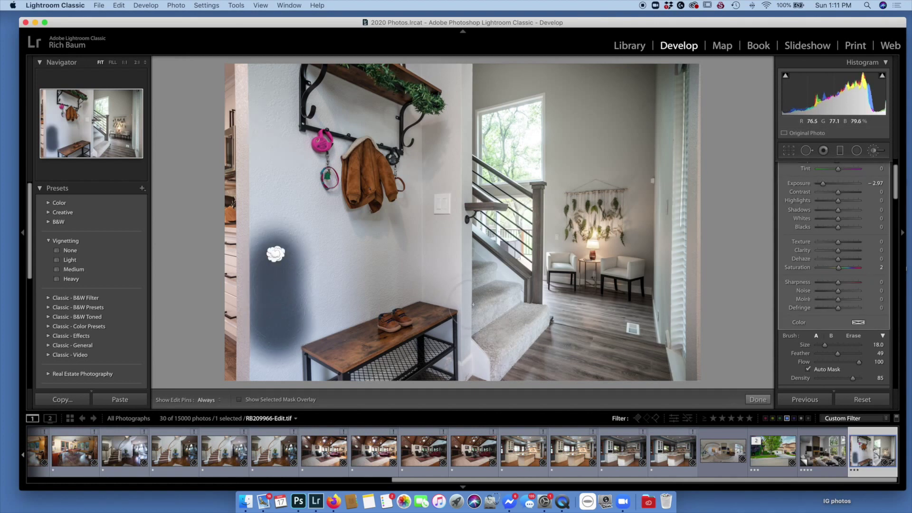
pyautogui.press('Delete')
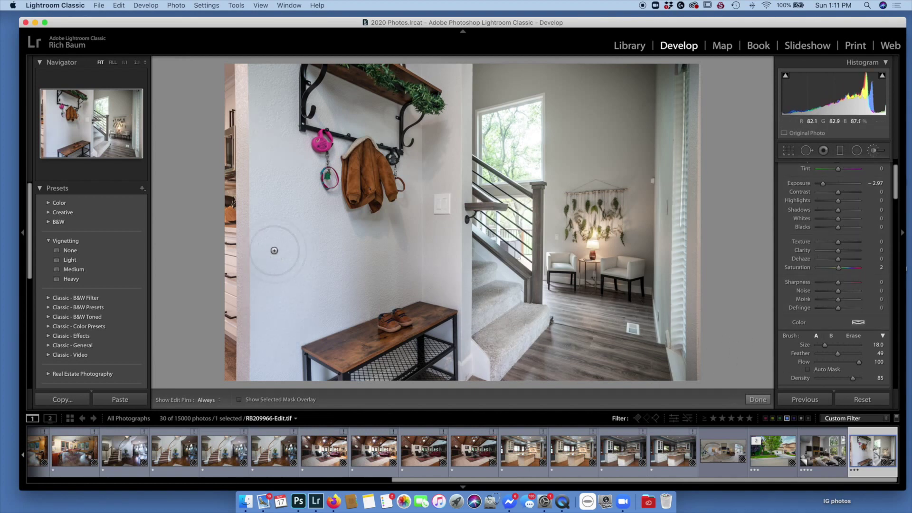
# Repaint the lower-left wall dark from the bench across to the left
pyautogui.press('h')
pyautogui.moveTo(273, 259)
pyautogui.mouseDown()
pyautogui.moveTo(267, 351)
pyautogui.moveTo(262, 307)
pyautogui.moveTo(303, 327)
pyautogui.moveTo(363, 287)
pyautogui.moveTo(339, 286)
pyautogui.mouseUp()
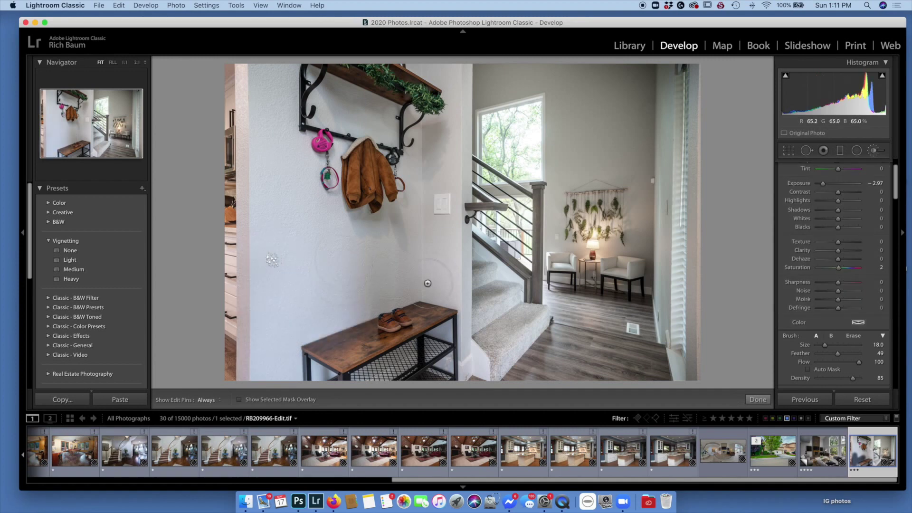
pyautogui.press('Delete')
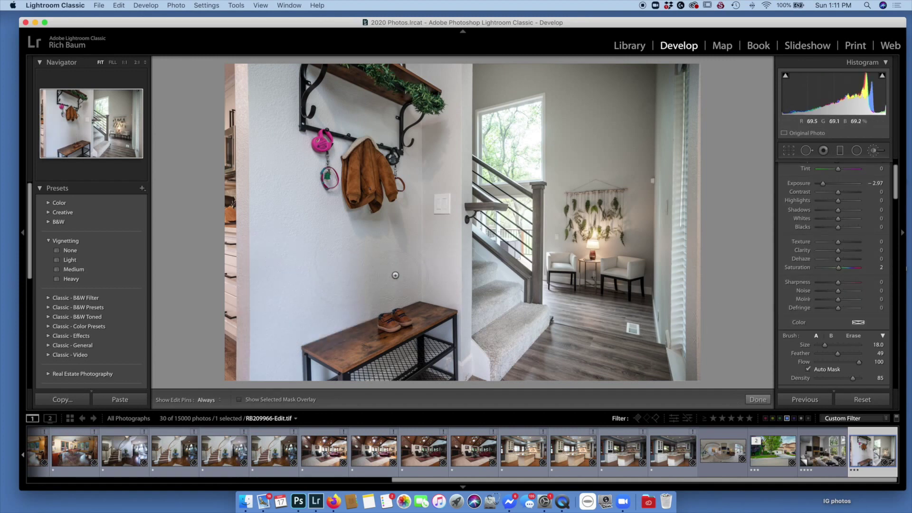
pyautogui.moveTo(382, 283)
pyautogui.mouseDown()
pyautogui.moveTo(304, 333)
pyautogui.moveTo(418, 277)
pyautogui.moveTo(309, 200)
pyautogui.moveTo(307, 167)
pyautogui.moveTo(305, 263)
pyautogui.moveTo(295, 276)
pyautogui.moveTo(271, 200)
pyautogui.moveTo(280, 379)
pyautogui.moveTo(281, 349)
pyautogui.moveTo(289, 372)
pyautogui.moveTo(311, 375)
pyautogui.moveTo(274, 343)
pyautogui.moveTo(275, 285)
pyautogui.moveTo(289, 250)
pyautogui.moveTo(334, 259)
pyautogui.moveTo(347, 281)
pyautogui.moveTo(322, 275)
pyautogui.moveTo(334, 266)
pyautogui.moveTo(315, 254)
pyautogui.mouseUp()
pyautogui.press('h')
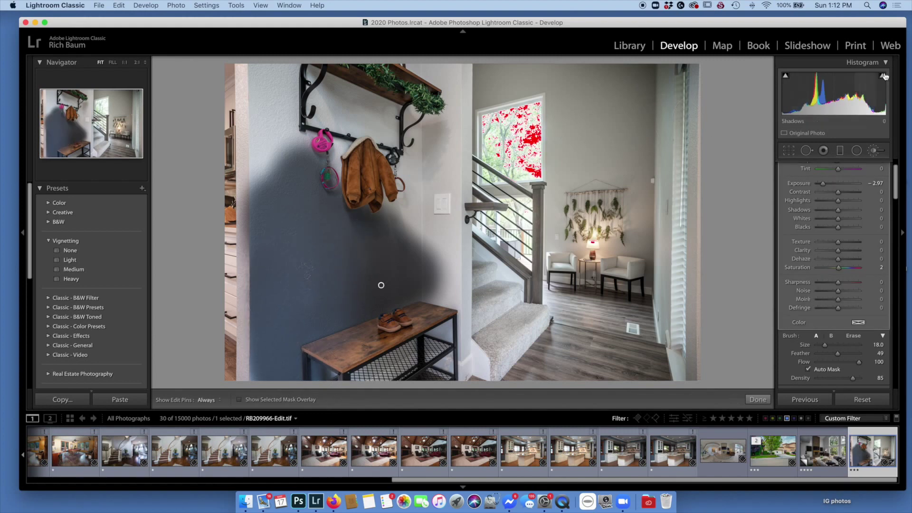
# Toggle the brush, cancel the delete-photo prompt, and paint then undo a wall test stroke
pyautogui.click(873, 153)
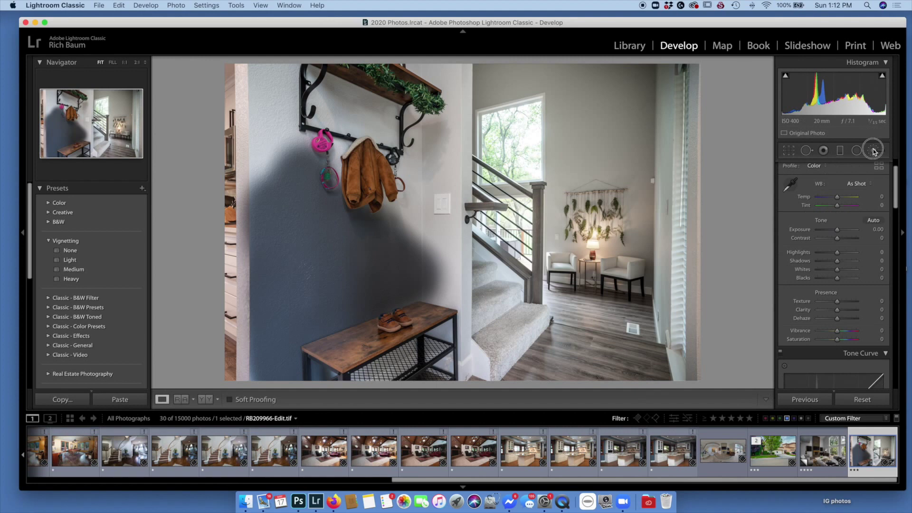
pyautogui.click(873, 151)
pyautogui.press('Delete')
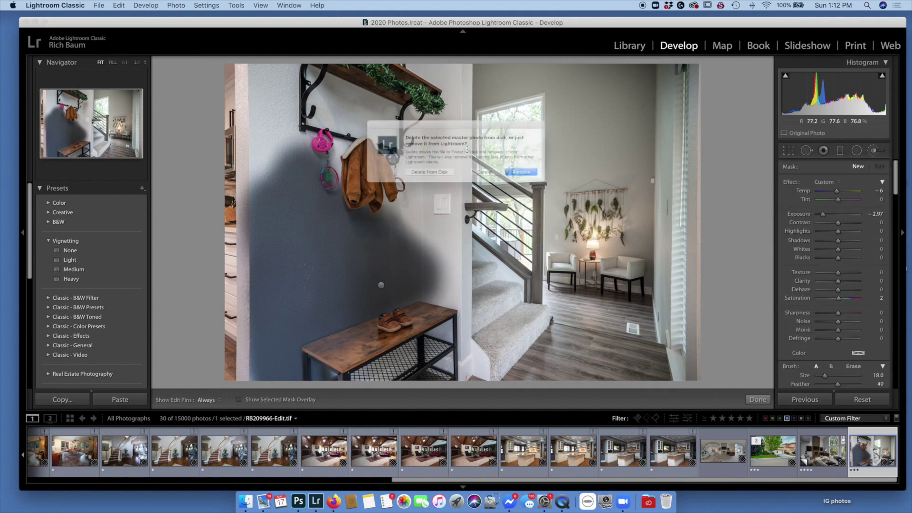
pyautogui.click(493, 178)
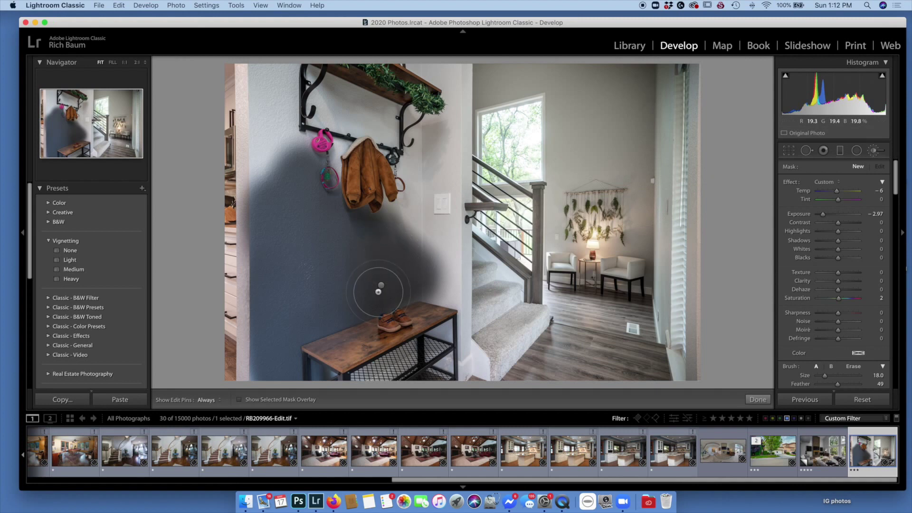
pyautogui.moveTo(378, 292); pyautogui.dragTo(381, 285)
pyautogui.press('Delete')
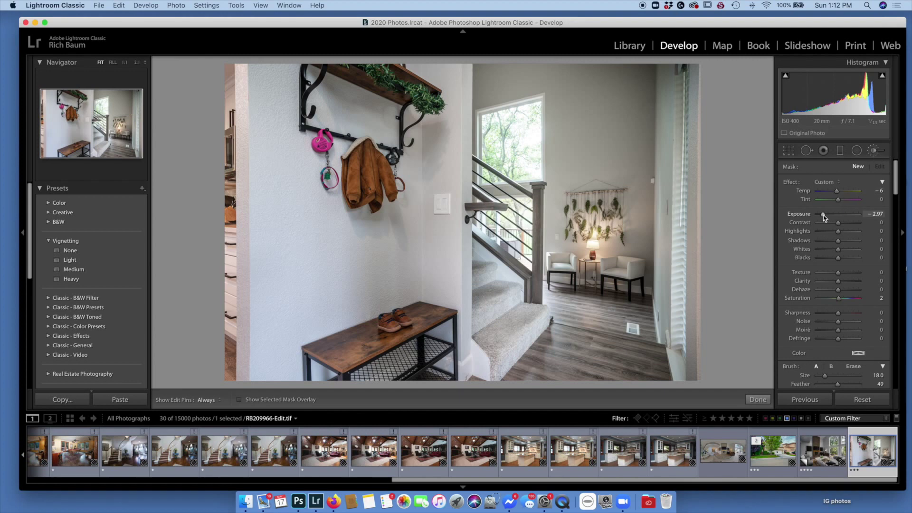
# Try darkening strokes on the wall and below the jacket, undoing each one
pyautogui.scroll(-1, 821, 360)
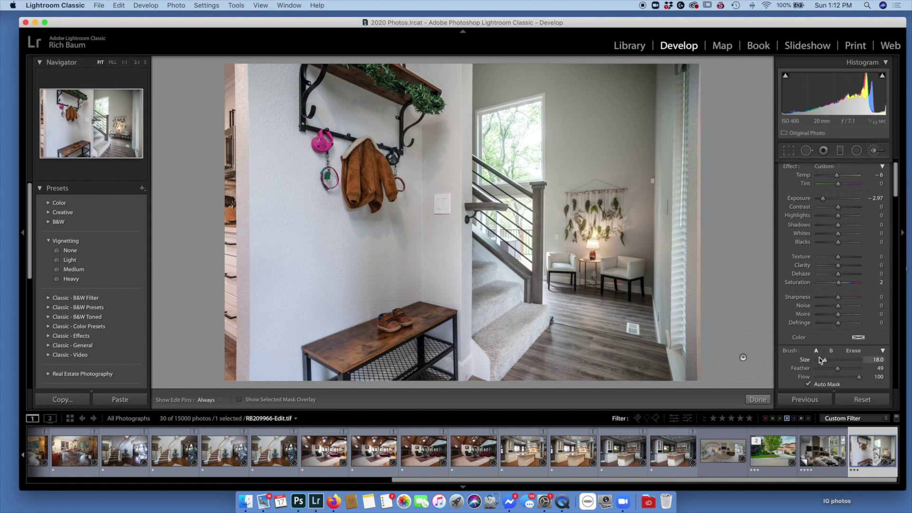
pyautogui.scroll(-2, 821, 360)
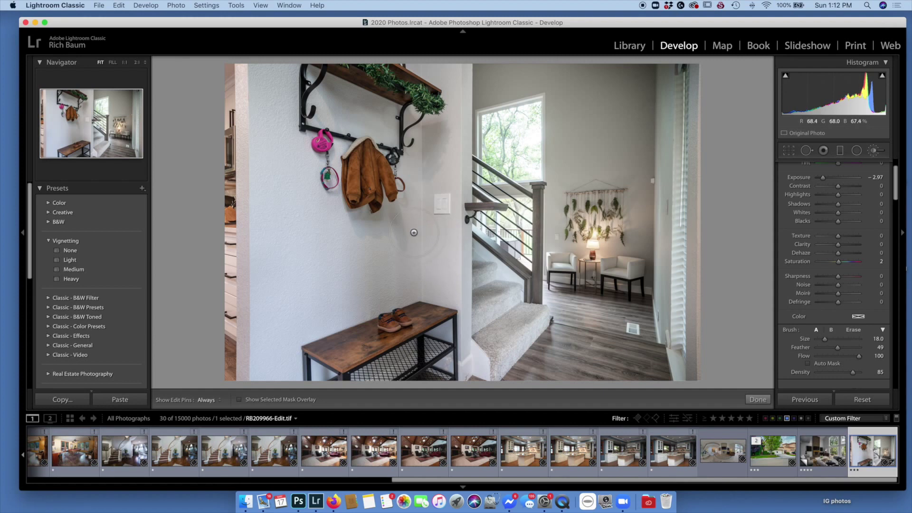
pyautogui.moveTo(410, 223)
pyautogui.mouseDown()
pyautogui.moveTo(305, 222)
pyautogui.moveTo(407, 217)
pyautogui.mouseUp()
pyautogui.press('super+z')
pyautogui.moveTo(408, 229)
pyautogui.mouseDown()
pyautogui.moveTo(316, 227)
pyautogui.moveTo(374, 226)
pyautogui.moveTo(287, 335)
pyautogui.moveTo(403, 280)
pyautogui.moveTo(284, 325)
pyautogui.moveTo(274, 337)
pyautogui.moveTo(280, 395)
pyautogui.moveTo(278, 261)
pyautogui.moveTo(288, 222)
pyautogui.moveTo(304, 281)
pyautogui.moveTo(279, 242)
pyautogui.moveTo(270, 267)
pyautogui.moveTo(279, 340)
pyautogui.moveTo(284, 243)
pyautogui.moveTo(267, 48)
pyautogui.mouseUp()
pyautogui.press('super+z')
# Paint a dark band down the left entryway wall to the bench with Auto Mask
pyautogui.press('h')
pyautogui.moveTo(268, 160)
pyautogui.mouseDown()
pyautogui.moveTo(276, 329)
pyautogui.moveTo(296, 337)
pyautogui.moveTo(406, 271)
pyautogui.mouseUp()
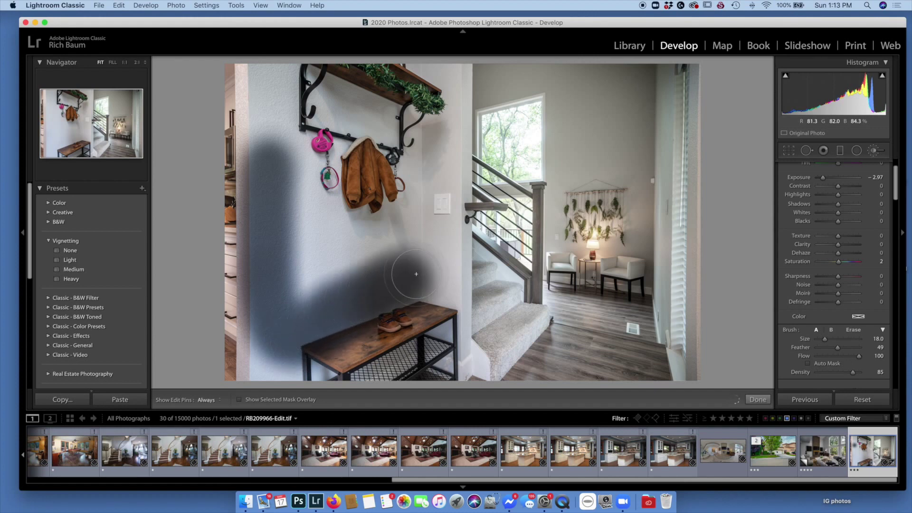
pyautogui.hotkey('ctrl', 'z')
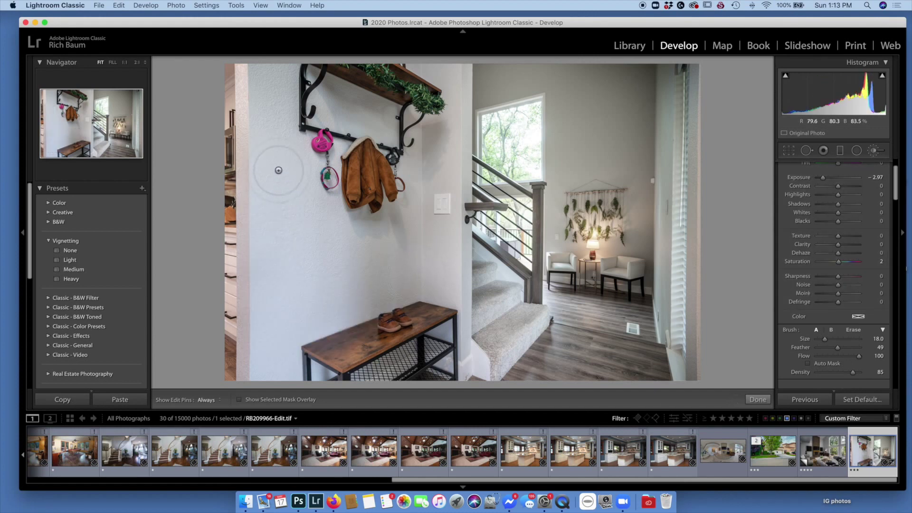
pyautogui.press('h')
pyautogui.moveTo(275, 125)
pyautogui.mouseDown()
pyautogui.moveTo(272, 378)
pyautogui.moveTo(309, 320)
pyautogui.moveTo(390, 273)
pyautogui.moveTo(367, 225)
pyautogui.moveTo(287, 173)
pyautogui.moveTo(290, 151)
pyautogui.moveTo(308, 162)
pyautogui.moveTo(324, 221)
pyautogui.moveTo(375, 226)
pyautogui.moveTo(393, 212)
pyautogui.moveTo(395, 231)
pyautogui.moveTo(301, 271)
pyautogui.moveTo(367, 289)
pyautogui.moveTo(271, 345)
pyautogui.moveTo(268, 357)
pyautogui.moveTo(324, 382)
pyautogui.moveTo(285, 365)
pyautogui.mouseUp()
pyautogui.press('h')
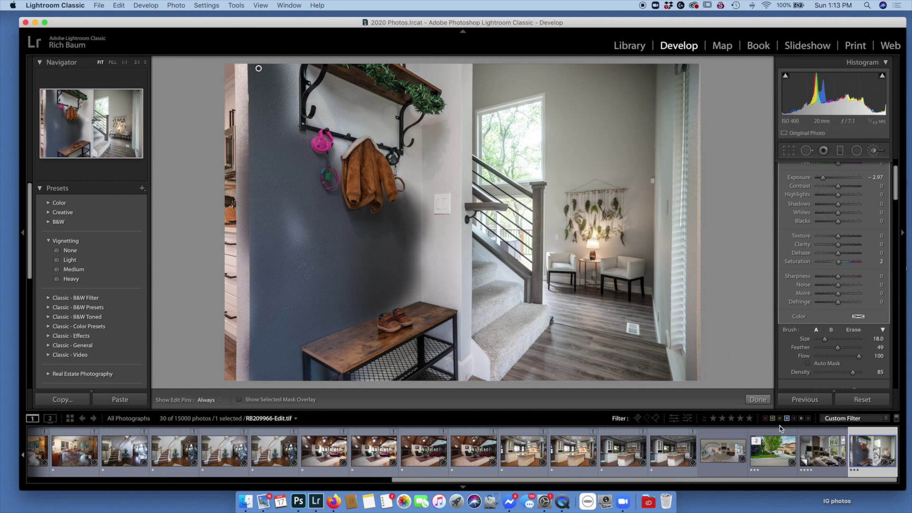
pyautogui.click(812, 447)
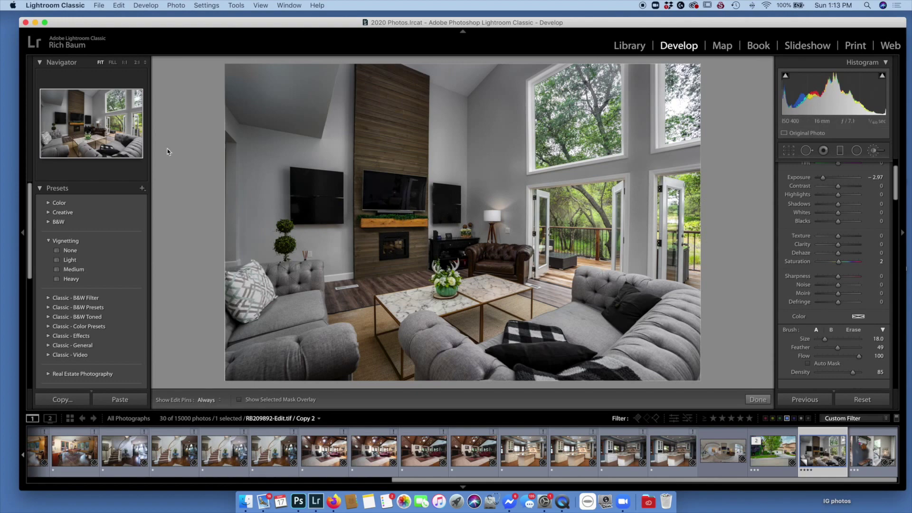
# Zoom to 1:1 on the fireplace and raise the global Basic Exposure to +1.50
pyautogui.click(76, 122)
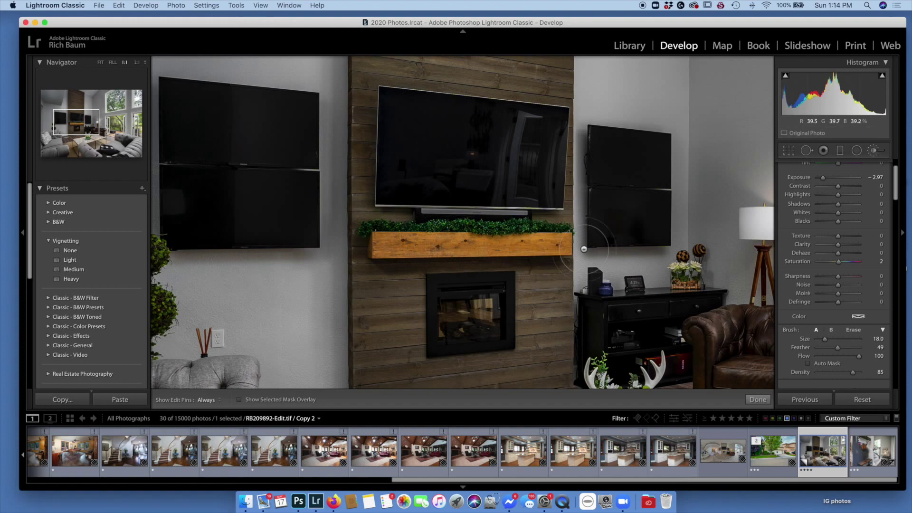
pyautogui.click(874, 151)
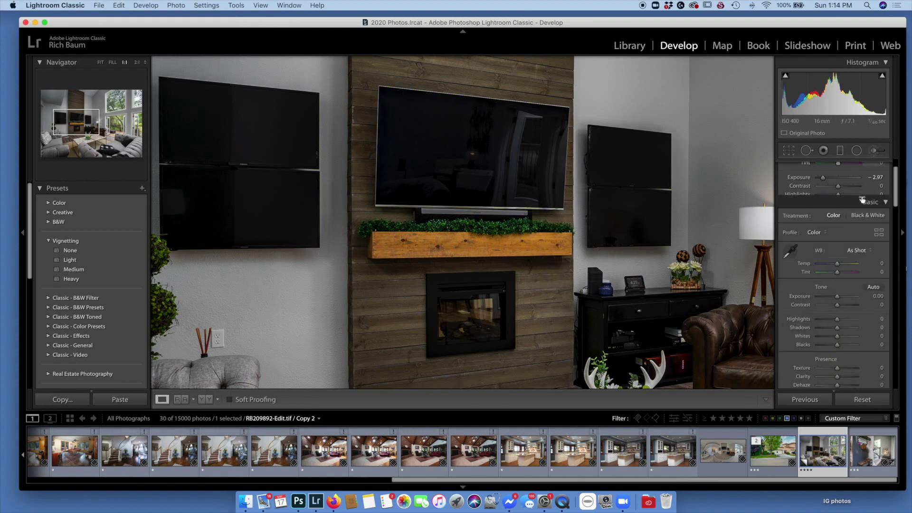
pyautogui.moveTo(836, 262)
pyautogui.mouseDown()
pyautogui.moveTo(850, 260)
pyautogui.moveTo(842, 259)
pyautogui.mouseUp()
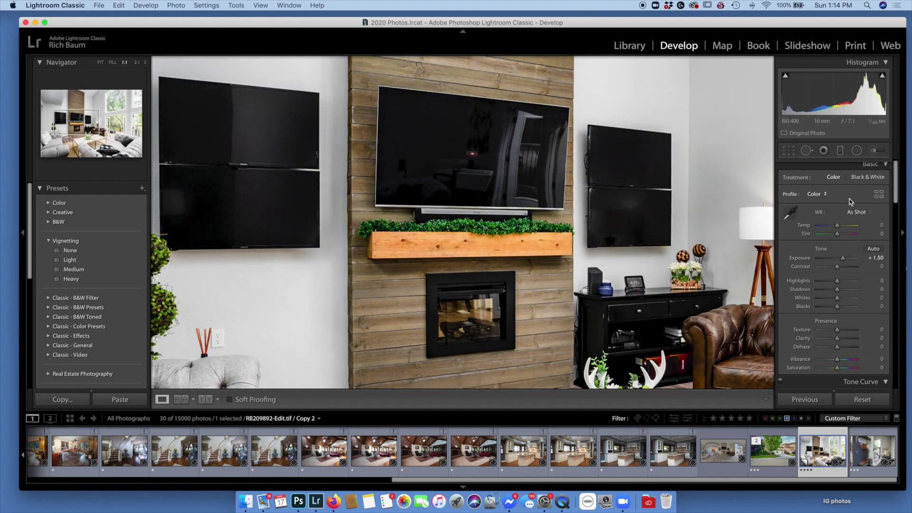
pyautogui.scroll(-1, 847, 206)
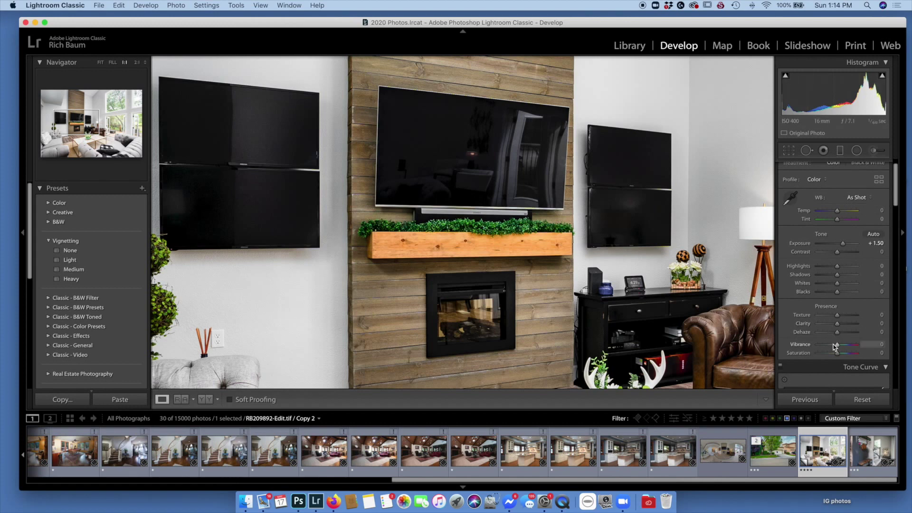
pyautogui.scroll(1, 876, 219)
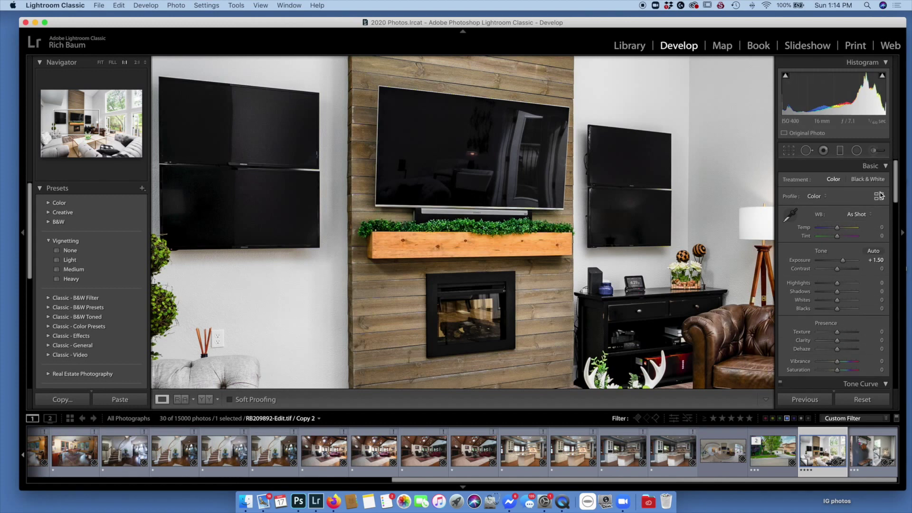
# Set the brush to Exposure −2.17, Saturation −41, Temp −50 and size 14
pyautogui.click(874, 150)
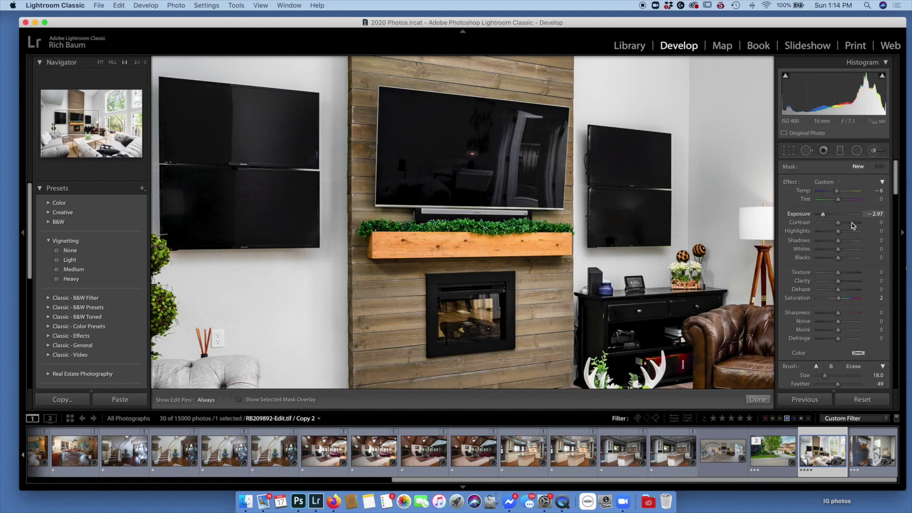
pyautogui.moveTo(824, 215); pyautogui.dragTo(829, 216)
pyautogui.moveTo(838, 298)
pyautogui.mouseDown()
pyautogui.moveTo(828, 299)
pyautogui.moveTo(842, 300)
pyautogui.mouseUp()
pyautogui.moveTo(838, 192); pyautogui.dragTo(829, 194)
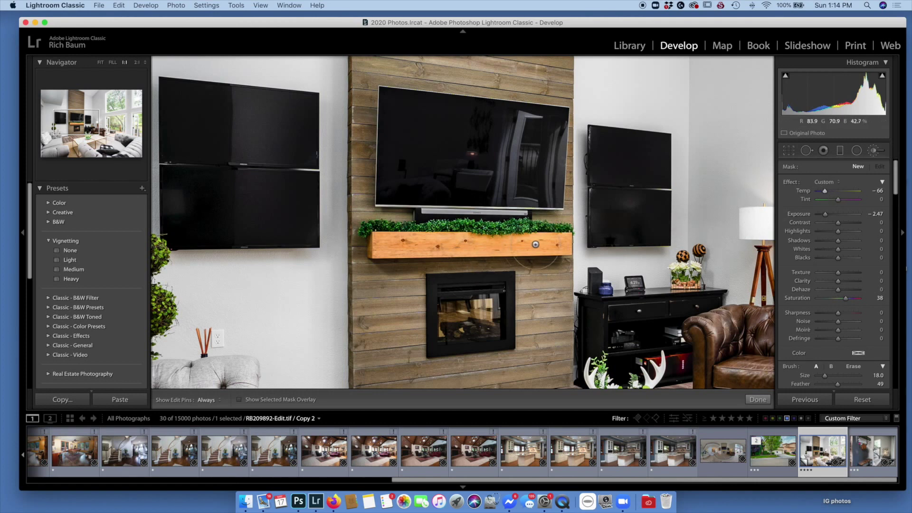
pyautogui.scroll(-3, 817, 368)
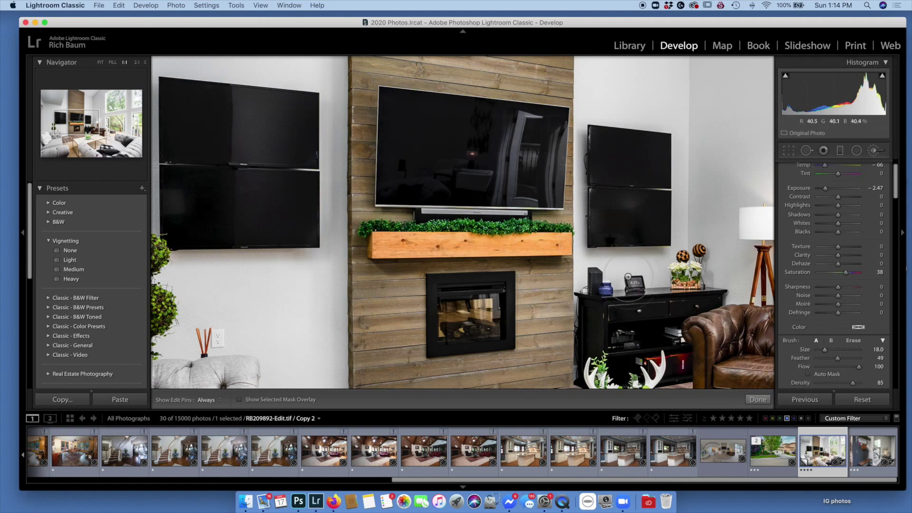
pyautogui.press('[')
pyautogui.press('[')
# Paint darkening along the wooden mantel, redo the stroke, and deepen Exposure to −3.29
pyautogui.press('h')
pyautogui.moveTo(555, 244)
pyautogui.mouseDown()
pyautogui.moveTo(388, 241)
pyautogui.moveTo(368, 250)
pyautogui.moveTo(580, 241)
pyautogui.moveTo(420, 245)
pyautogui.mouseUp()
pyautogui.press('h')
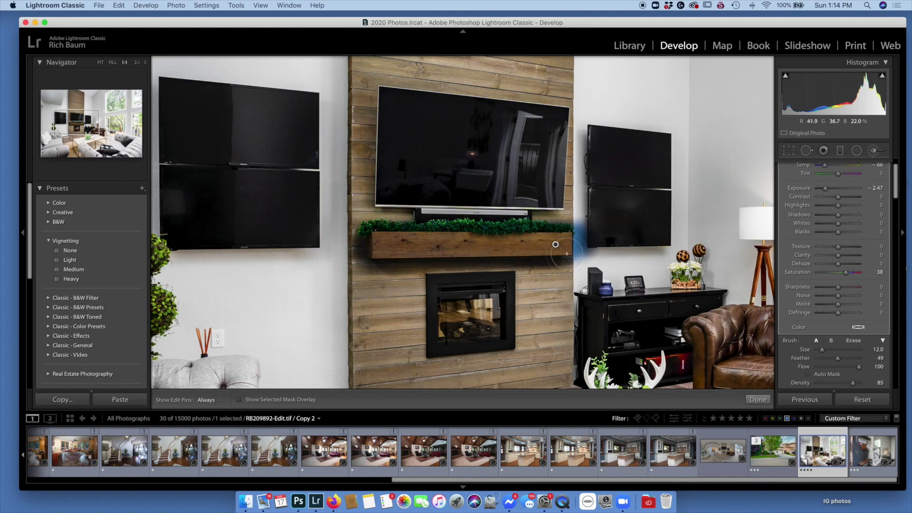
pyautogui.press('Delete')
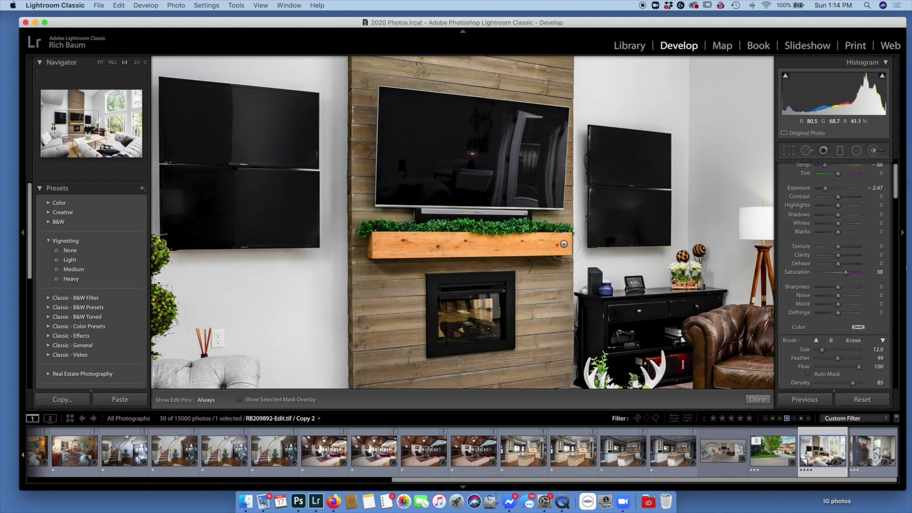
pyautogui.moveTo(553, 244)
pyautogui.mouseDown()
pyautogui.moveTo(378, 244)
pyautogui.moveTo(406, 243)
pyautogui.mouseUp()
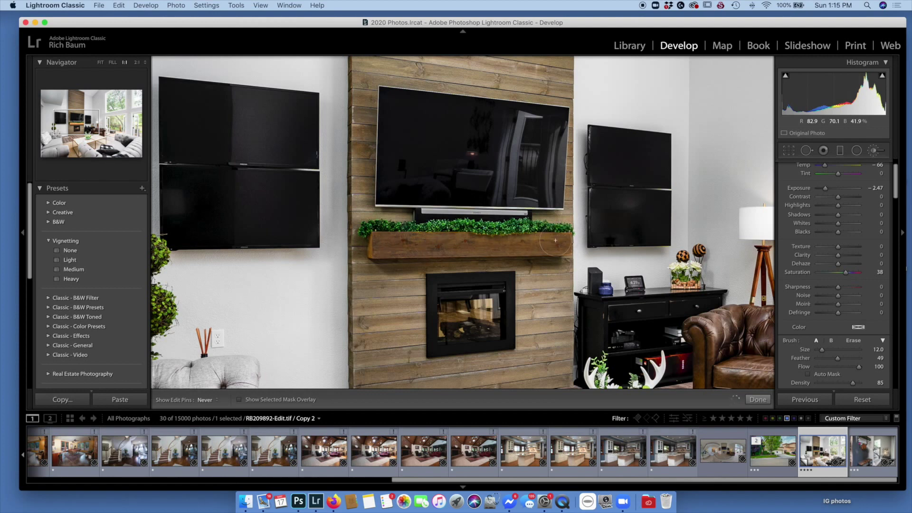
pyautogui.press('h')
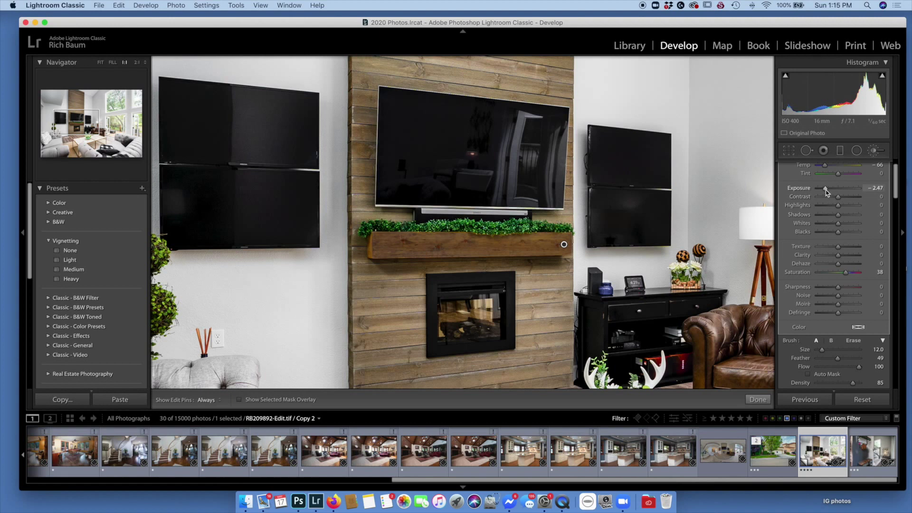
pyautogui.moveTo(826, 188)
pyautogui.mouseDown()
pyautogui.moveTo(844, 196)
pyautogui.moveTo(821, 199)
pyautogui.mouseUp()
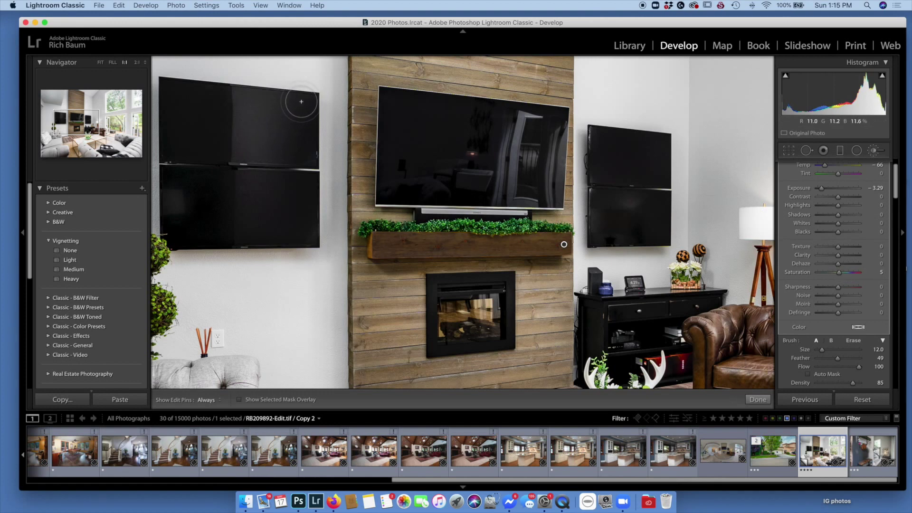
# Darken the top of the left TV and try Temp −13, then undo the changes
pyautogui.moveTo(301, 101)
pyautogui.mouseDown()
pyautogui.moveTo(142, 88)
pyautogui.moveTo(321, 102)
pyautogui.mouseUp()
pyautogui.press('h')
pyautogui.press('h')
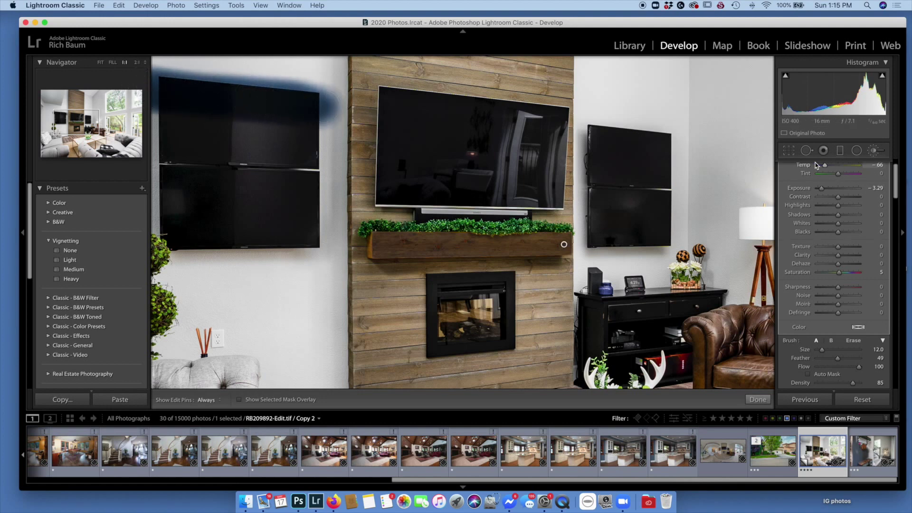
pyautogui.moveTo(824, 168); pyautogui.dragTo(837, 171)
pyautogui.press('super+z')
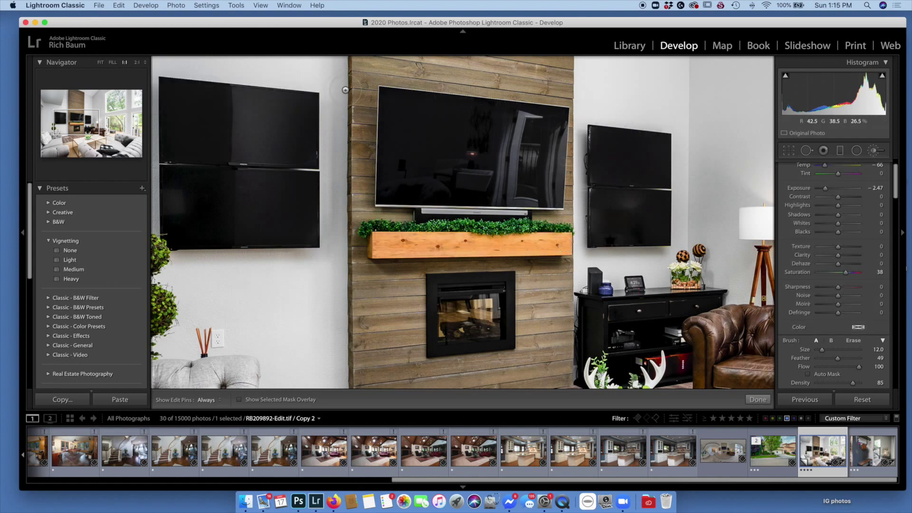
# Repaint the left TV's top edge and darken the reflections across its screen
pyautogui.press('h')
pyautogui.moveTo(302, 101)
pyautogui.mouseDown()
pyautogui.moveTo(258, 90)
pyautogui.moveTo(185, 90)
pyautogui.moveTo(295, 102)
pyautogui.moveTo(269, 95)
pyautogui.moveTo(186, 94)
pyautogui.moveTo(295, 111)
pyautogui.mouseUp()
pyautogui.press('h')
pyautogui.press('h')
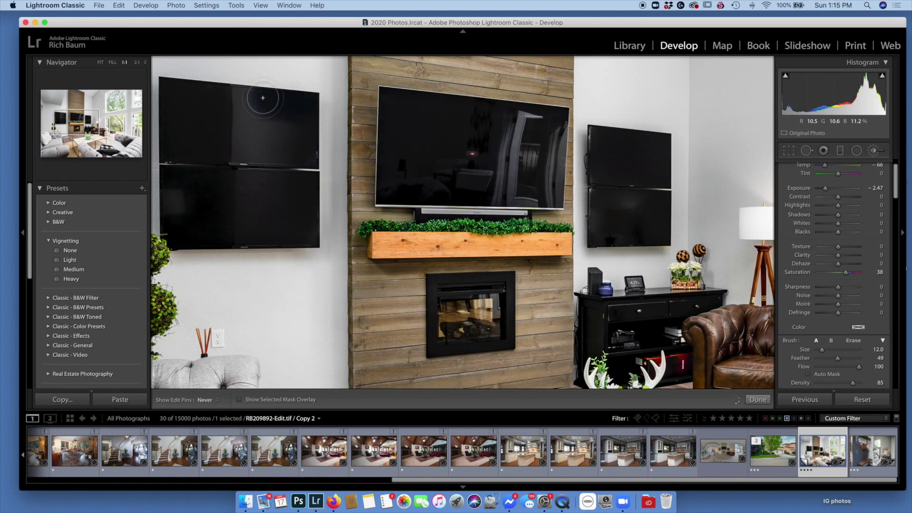
pyautogui.moveTo(243, 98)
pyautogui.mouseDown()
pyautogui.moveTo(304, 109)
pyautogui.moveTo(175, 125)
pyautogui.moveTo(260, 150)
pyautogui.moveTo(297, 146)
pyautogui.moveTo(305, 96)
pyautogui.moveTo(221, 102)
pyautogui.moveTo(180, 90)
pyautogui.moveTo(186, 234)
pyautogui.moveTo(304, 239)
pyautogui.moveTo(291, 179)
pyautogui.moveTo(305, 183)
pyautogui.moveTo(286, 209)
pyautogui.moveTo(257, 170)
pyautogui.moveTo(237, 213)
pyautogui.moveTo(276, 138)
pyautogui.moveTo(255, 151)
pyautogui.mouseUp()
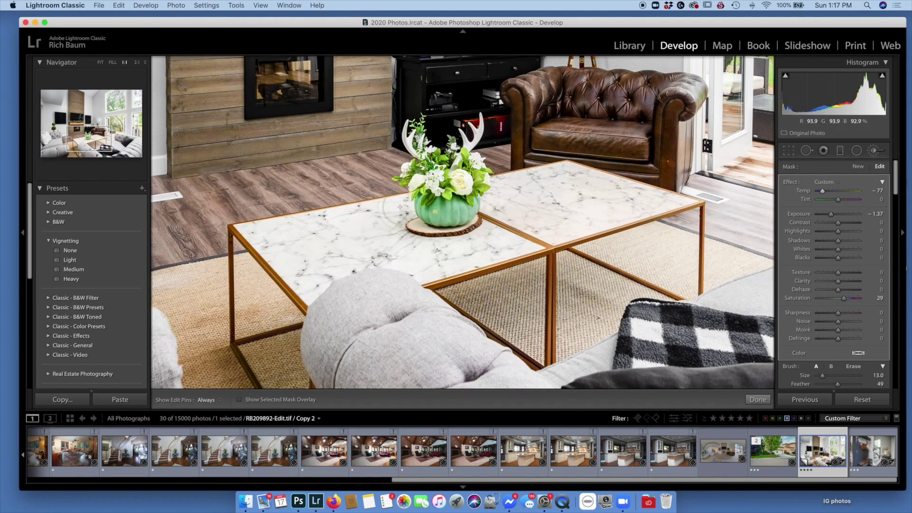
# Paint a trial tint across the coffee table top, then undo it
pyautogui.press('h')
pyautogui.moveTo(400, 207)
pyautogui.mouseDown()
pyautogui.moveTo(251, 244)
pyautogui.moveTo(315, 293)
pyautogui.moveTo(404, 260)
pyautogui.moveTo(502, 250)
pyautogui.mouseUp()
pyautogui.press('super+z')
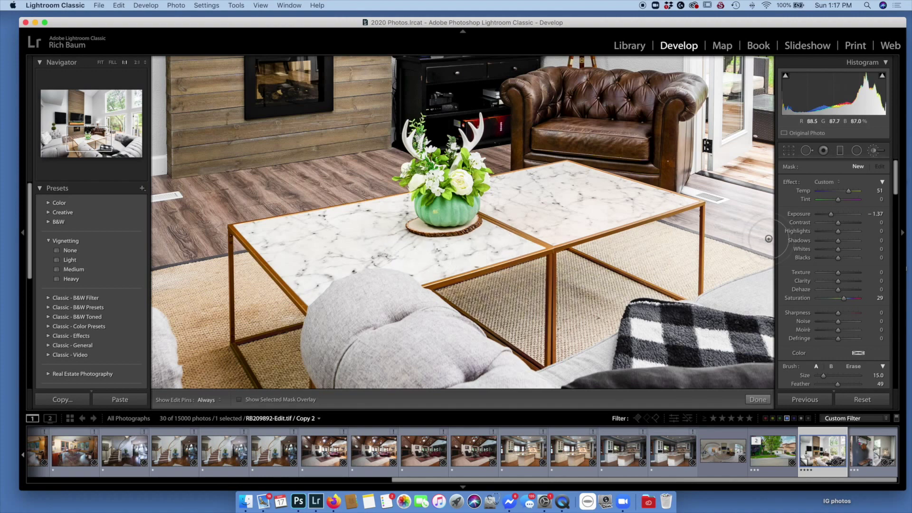
# Set a strong cool Temp and paint blue over both marble tabletops, hiding the edit pins
pyautogui.moveTo(846, 192); pyautogui.dragTo(822, 200)
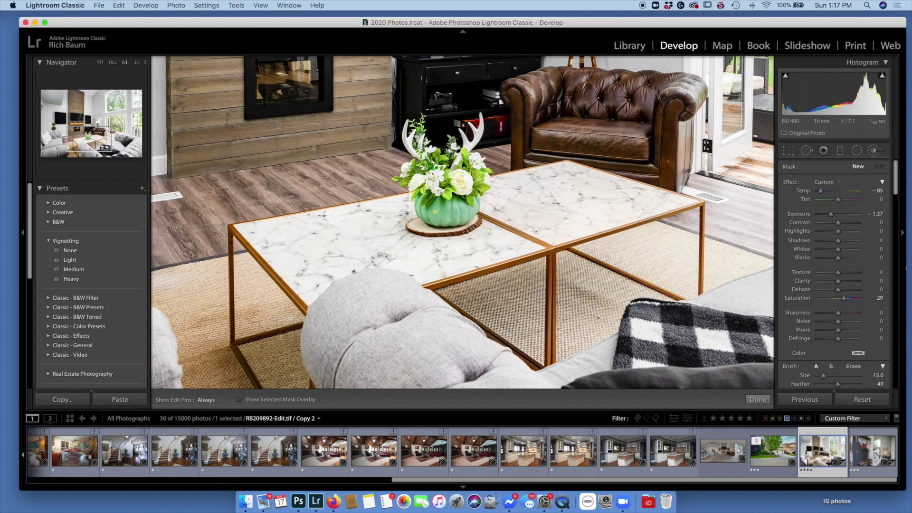
pyautogui.moveTo(392, 203)
pyautogui.mouseDown()
pyautogui.moveTo(281, 230)
pyautogui.moveTo(252, 225)
pyautogui.moveTo(306, 288)
pyautogui.moveTo(352, 256)
pyautogui.moveTo(402, 251)
pyautogui.moveTo(423, 263)
pyautogui.moveTo(529, 239)
pyautogui.moveTo(494, 239)
pyautogui.mouseUp()
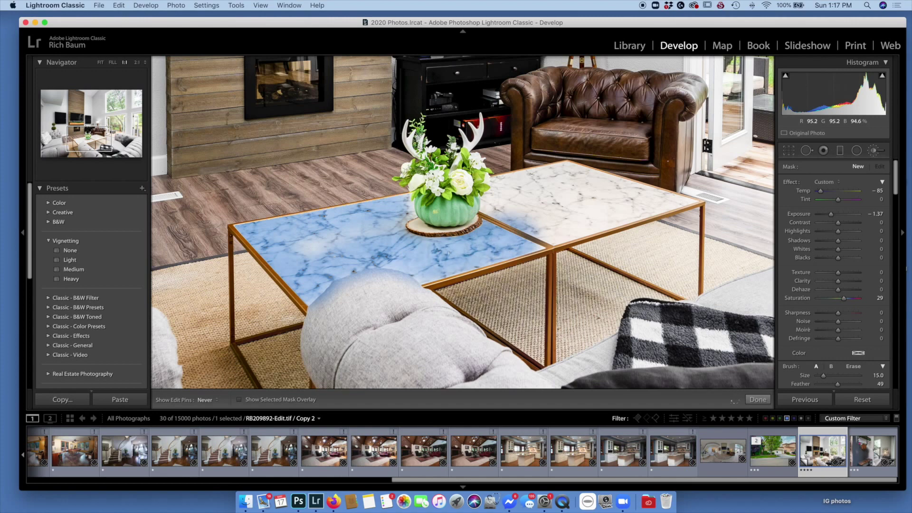
pyautogui.moveTo(541, 209)
pyautogui.mouseDown()
pyautogui.moveTo(555, 223)
pyautogui.moveTo(674, 192)
pyautogui.moveTo(572, 170)
pyautogui.moveTo(486, 207)
pyautogui.moveTo(579, 199)
pyautogui.moveTo(675, 247)
pyautogui.moveTo(684, 216)
pyautogui.mouseUp()
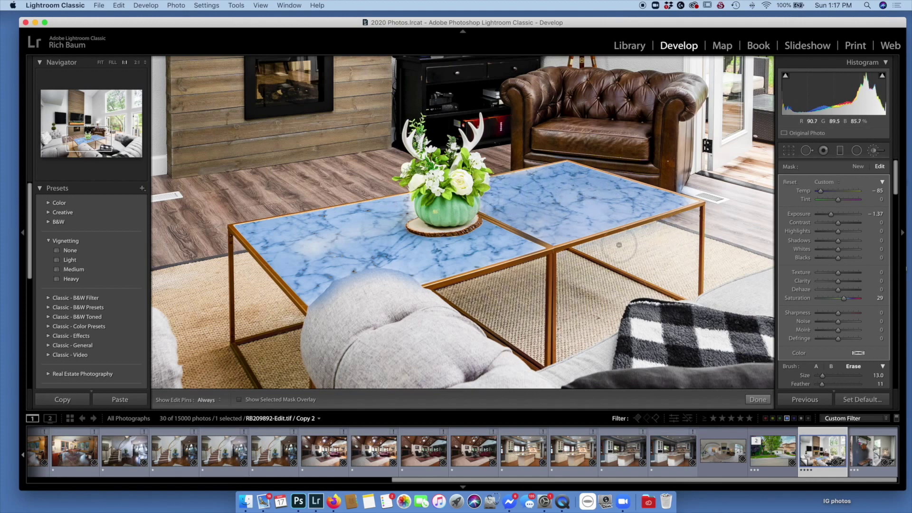
pyautogui.press('h')
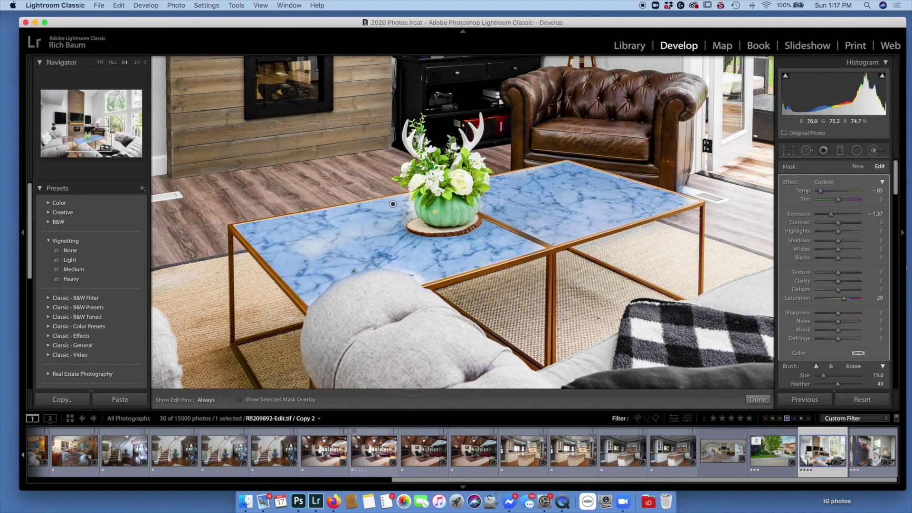
pyautogui.scroll(-6, 820, 365)
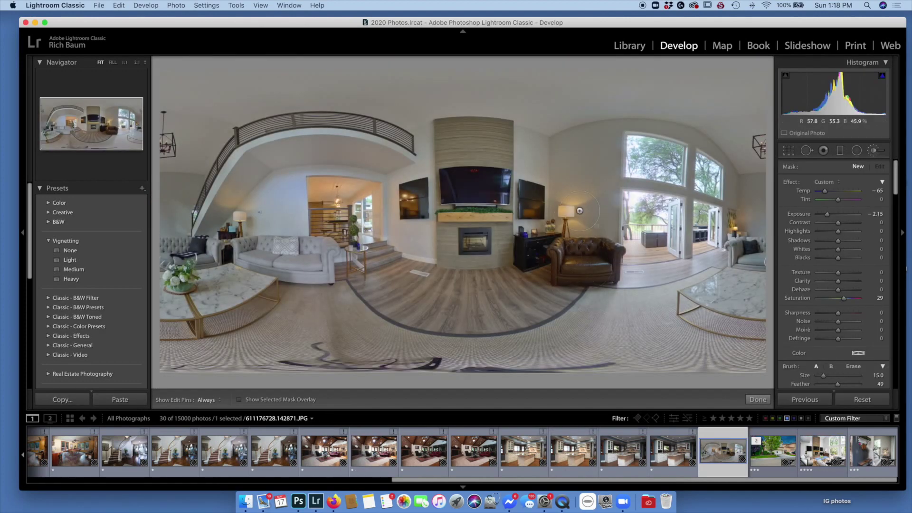
# Zoom to 1:1 and set the brush to Exposure +1.48, Saturation -82 and Temp 0
pyautogui.press('z')
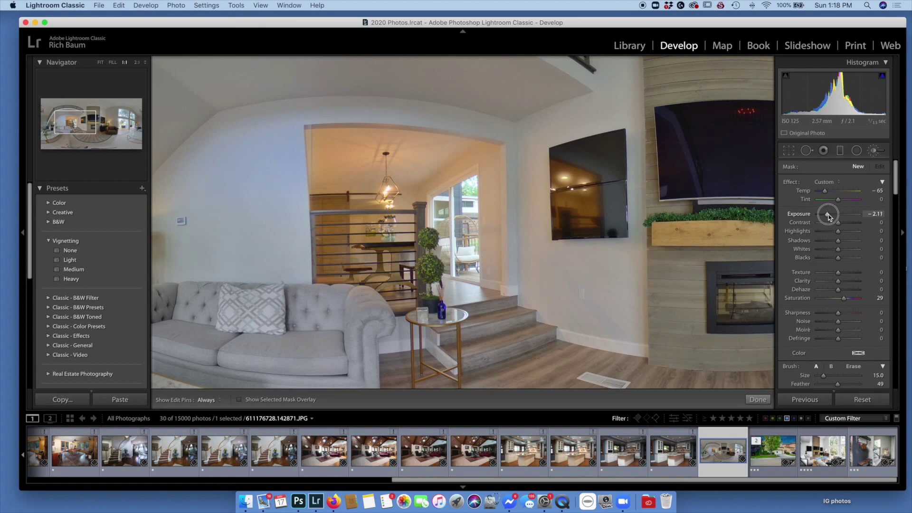
pyautogui.moveTo(828, 216); pyautogui.dragTo(843, 221)
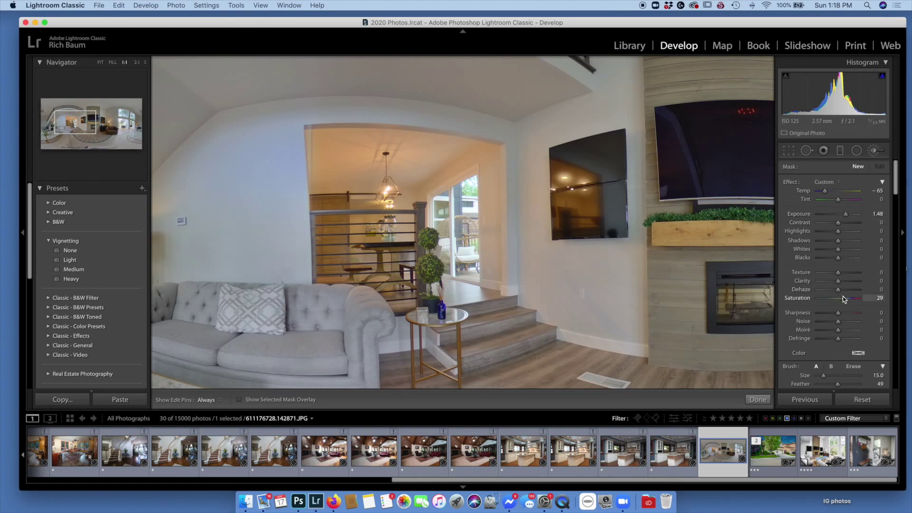
pyautogui.moveTo(834, 300); pyautogui.dragTo(820, 298)
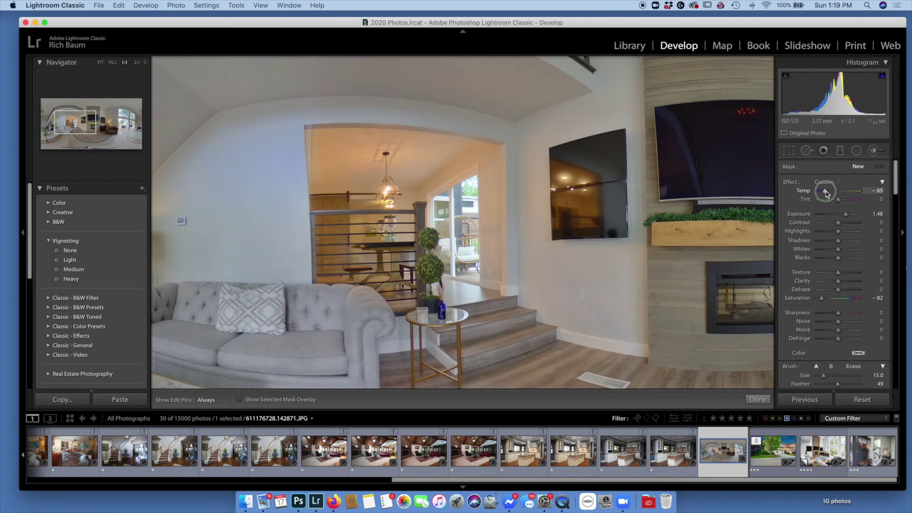
pyautogui.moveTo(826, 193); pyautogui.dragTo(835, 196)
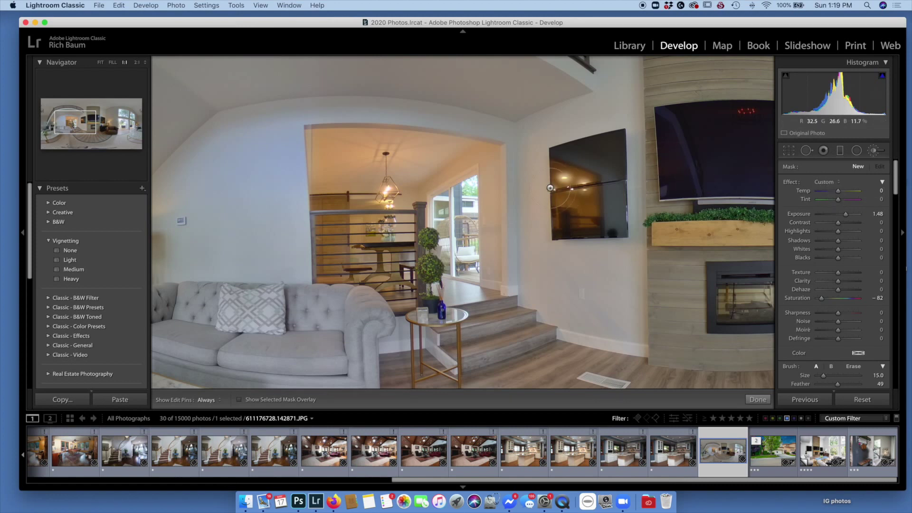
# Paint the brightening across the ceiling above the doorway, extending it to the left
pyautogui.press('h')
pyautogui.moveTo(466, 148)
pyautogui.mouseDown()
pyautogui.moveTo(390, 131)
pyautogui.moveTo(338, 137)
pyautogui.moveTo(325, 142)
pyautogui.moveTo(330, 209)
pyautogui.moveTo(339, 173)
pyautogui.moveTo(438, 170)
pyautogui.moveTo(489, 157)
pyautogui.mouseUp()
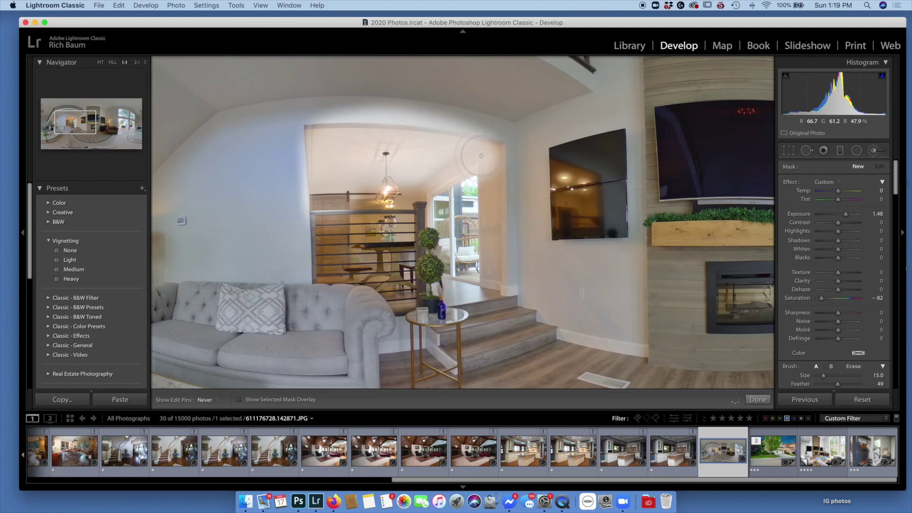
pyautogui.press('h')
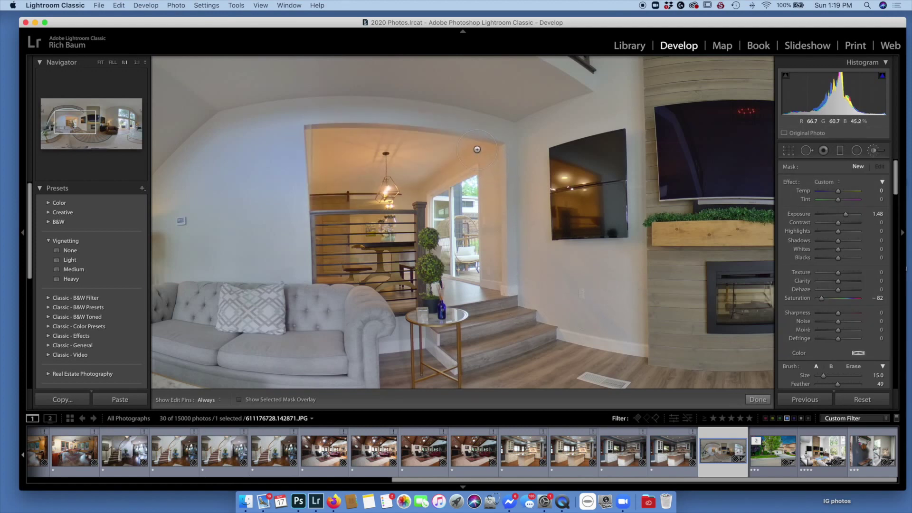
pyautogui.press('h')
pyautogui.moveTo(476, 149)
pyautogui.mouseDown()
pyautogui.moveTo(369, 142)
pyautogui.moveTo(329, 150)
pyautogui.moveTo(333, 183)
pyautogui.moveTo(345, 189)
pyautogui.moveTo(358, 180)
pyautogui.moveTo(326, 142)
pyautogui.moveTo(375, 169)
pyautogui.moveTo(430, 176)
pyautogui.moveTo(487, 164)
pyautogui.moveTo(484, 254)
pyautogui.moveTo(495, 267)
pyautogui.moveTo(498, 190)
pyautogui.moveTo(484, 145)
pyautogui.moveTo(366, 152)
pyautogui.mouseUp()
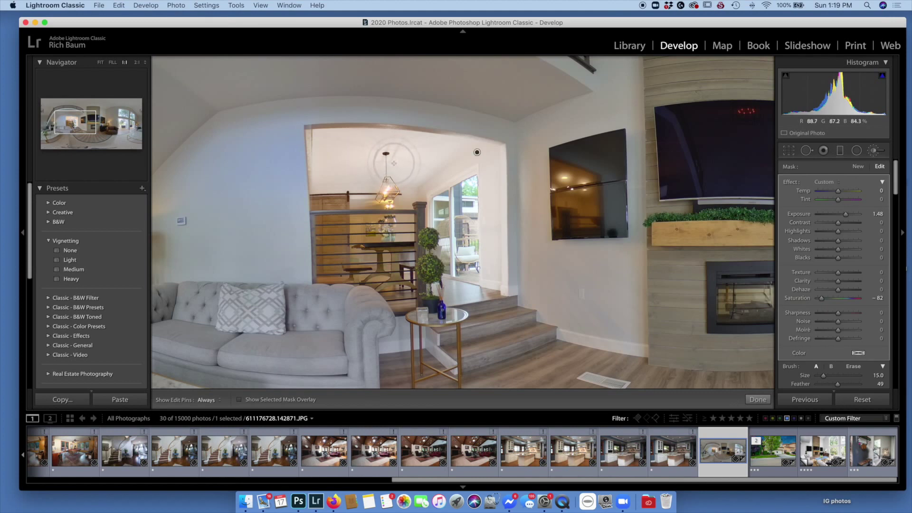
pyautogui.moveTo(437, 172); pyautogui.dragTo(176, 153)
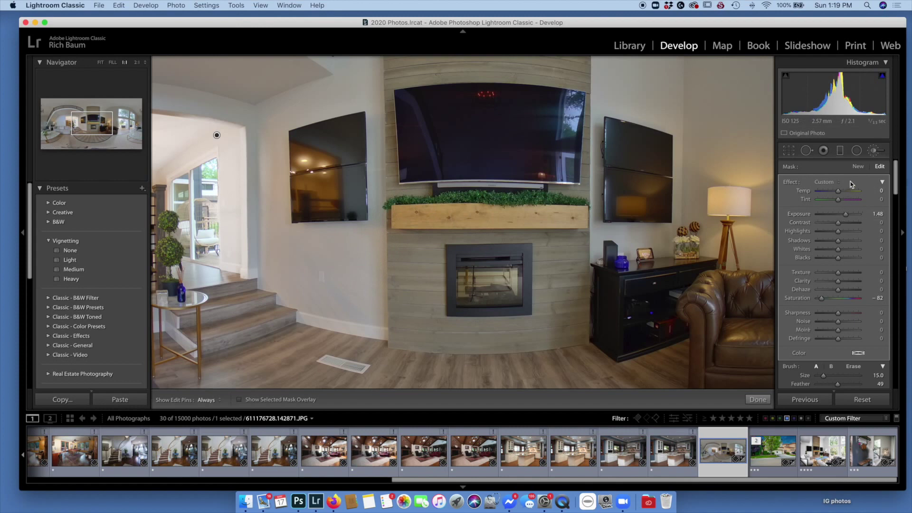
# Start a new brush adjustment with Exposure -2.20 and Saturation 49, undoing a stray global exposure change
pyautogui.click(870, 151)
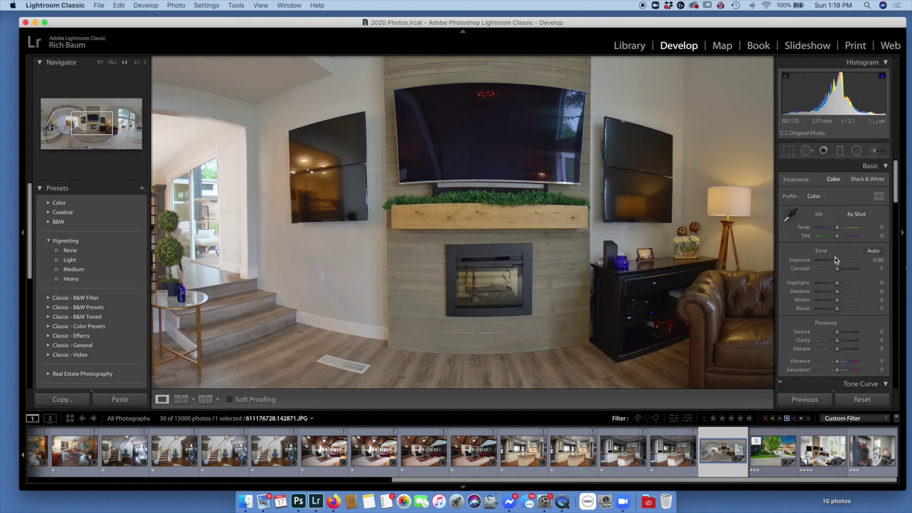
pyautogui.moveTo(837, 259)
pyautogui.mouseDown()
pyautogui.moveTo(825, 260)
pyautogui.moveTo(833, 261)
pyautogui.mouseUp()
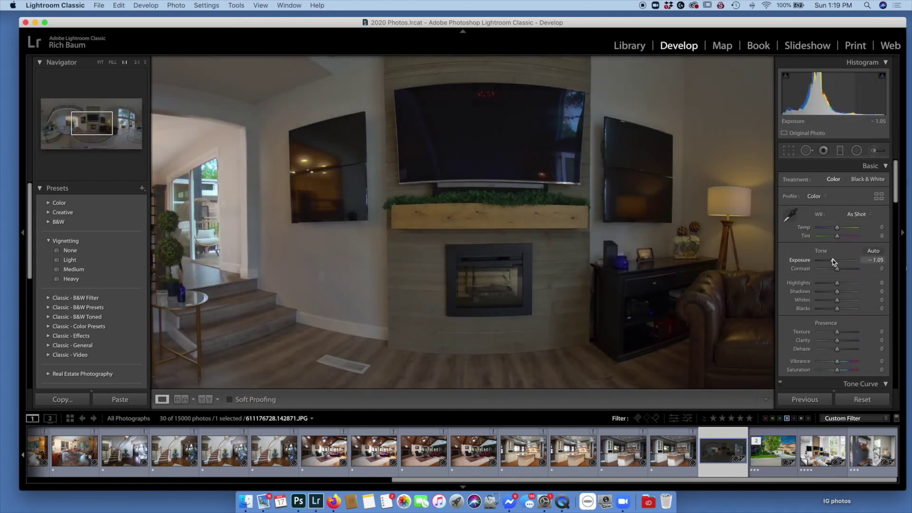
pyautogui.press('super+z')
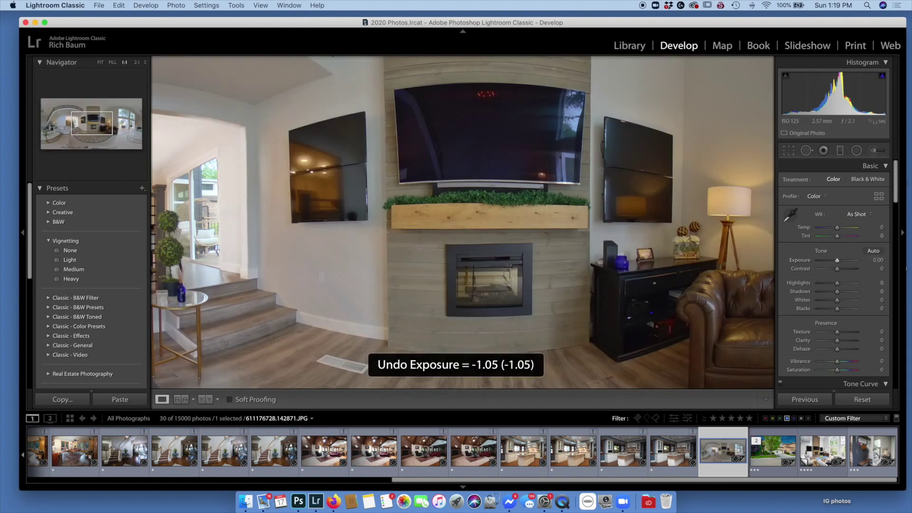
pyautogui.click(872, 151)
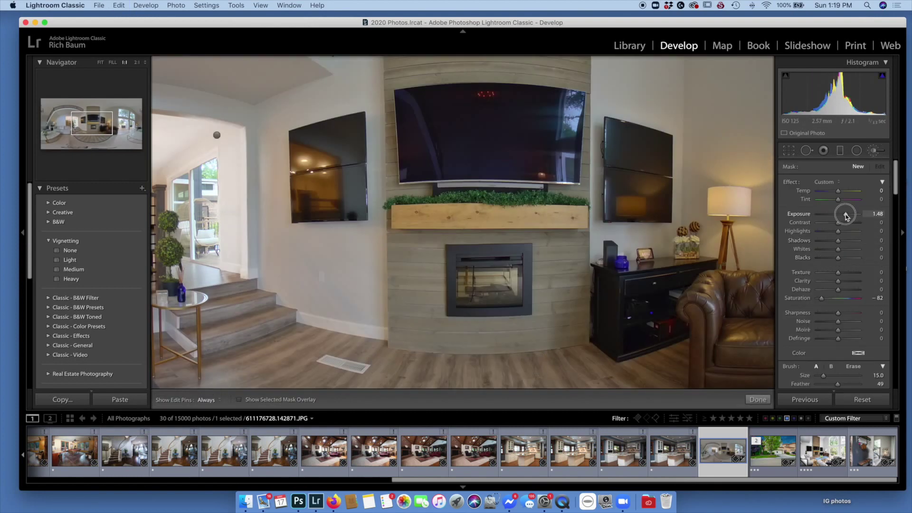
pyautogui.moveTo(845, 216); pyautogui.dragTo(827, 216)
pyautogui.moveTo(822, 299); pyautogui.dragTo(847, 302)
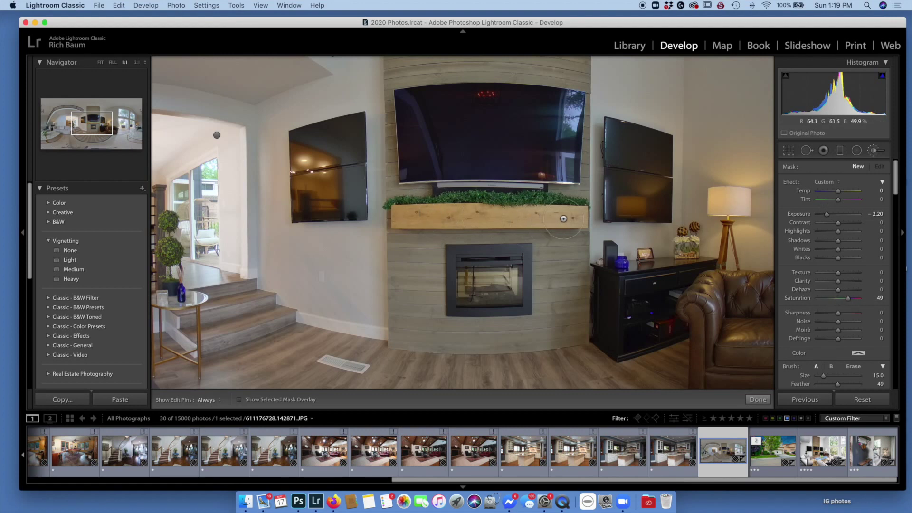
# Paint the darkening along the wooden mantel, redoing the first stroke
pyautogui.press('h')
pyautogui.moveTo(563, 218)
pyautogui.mouseDown()
pyautogui.moveTo(396, 217)
pyautogui.moveTo(567, 216)
pyautogui.mouseUp()
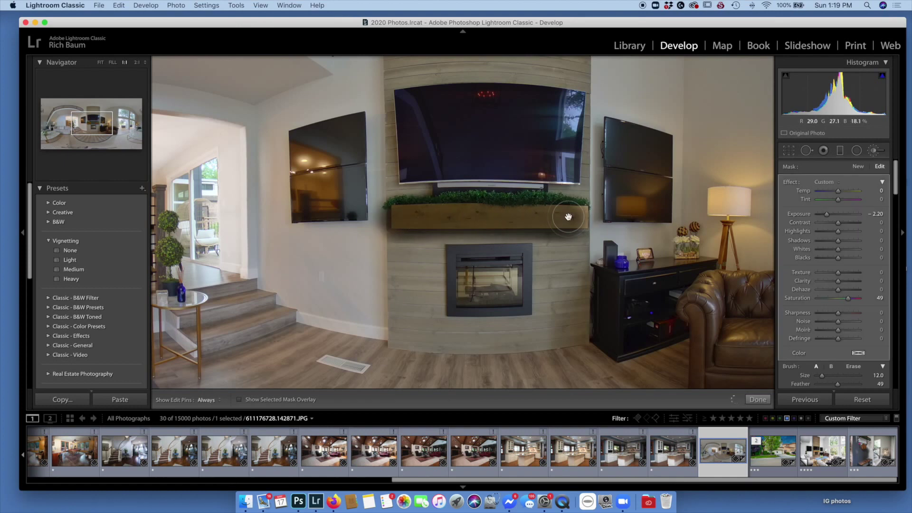
pyautogui.press('super+z')
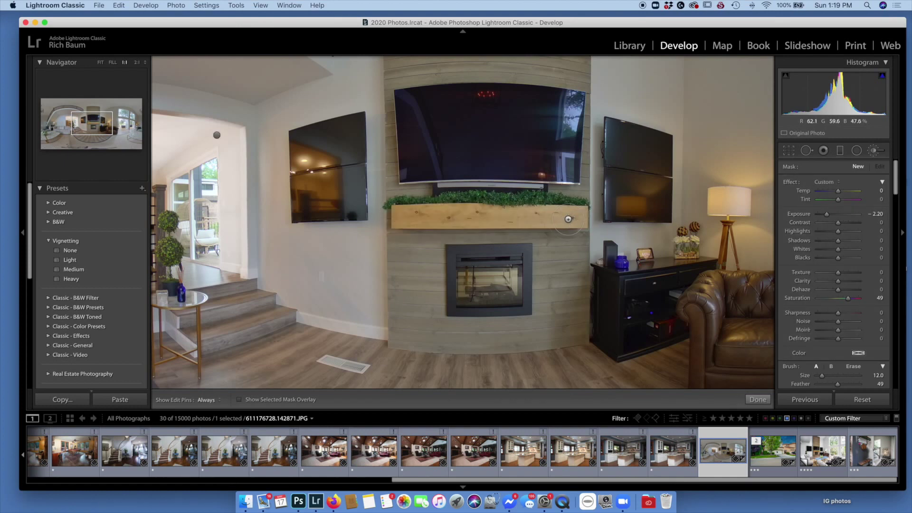
pyautogui.moveTo(576, 218); pyautogui.dragTo(403, 218)
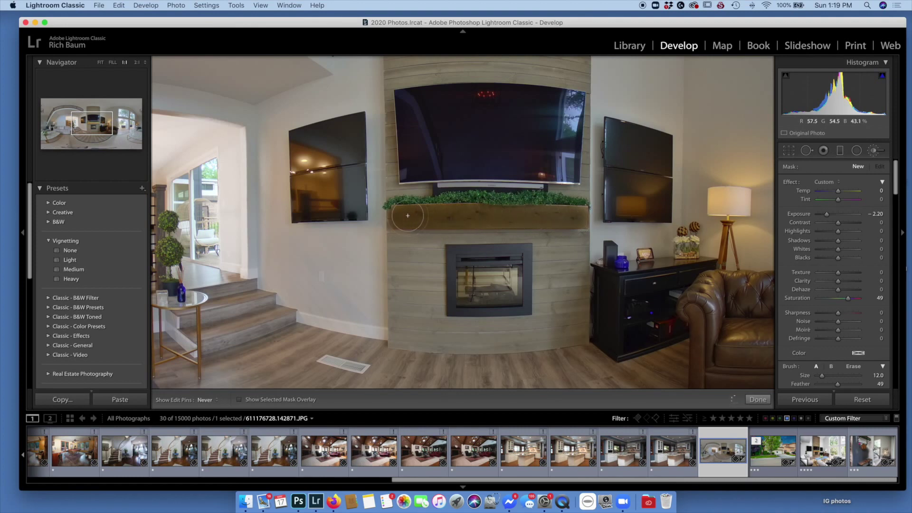